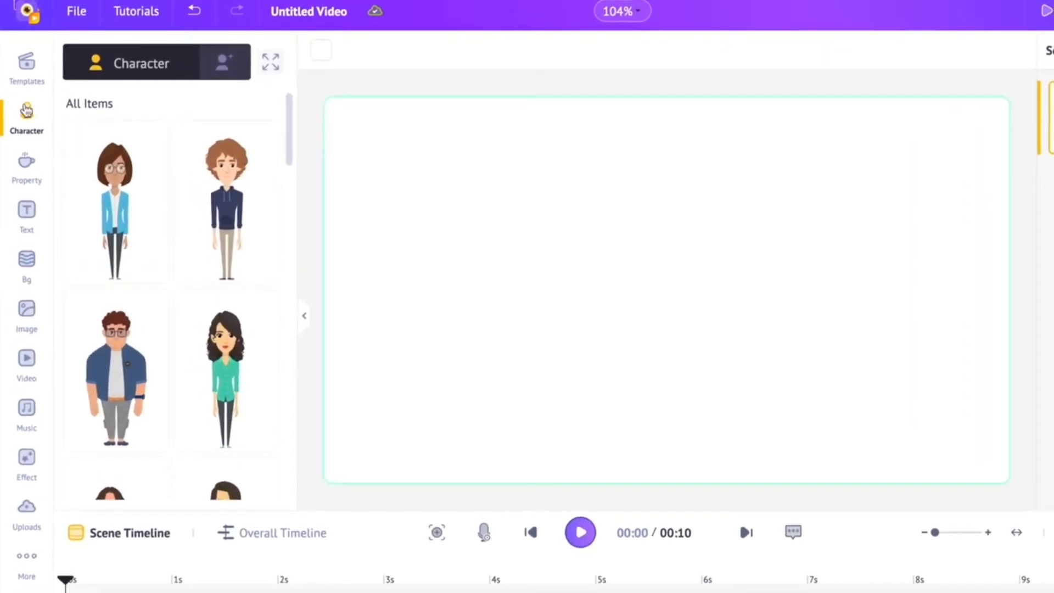
- Look through the character, property, background, image and video libraries, ending back on the characters
scroll(202, 202, "down", 10)
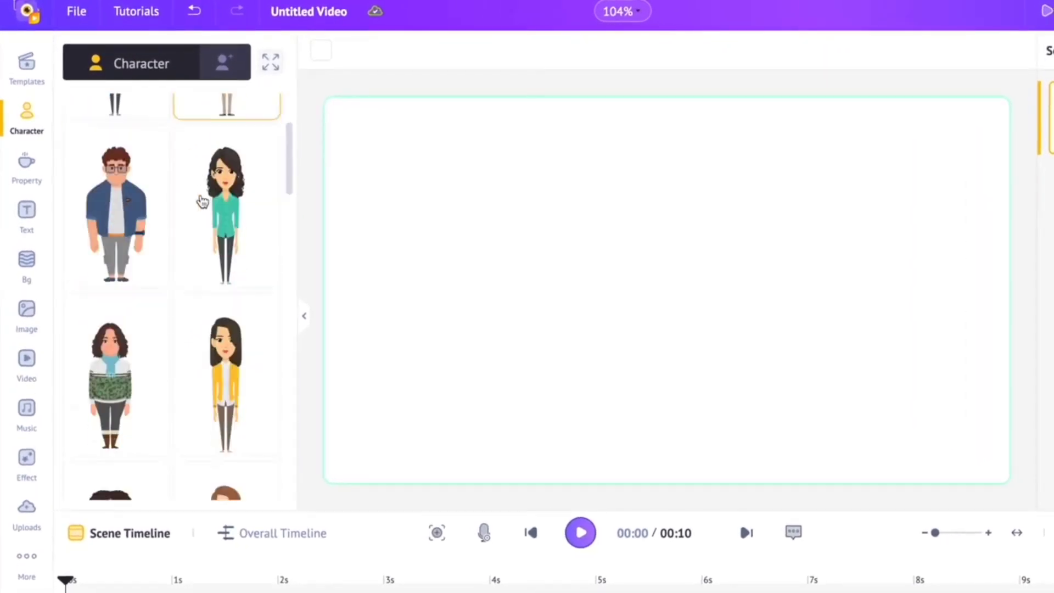
scroll(202, 202, "down", 10)
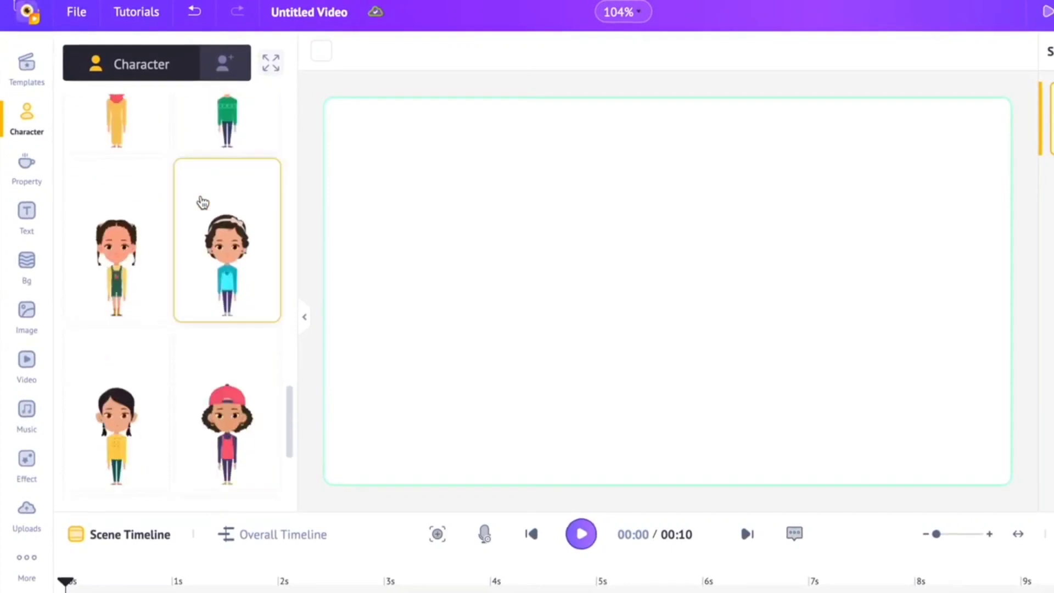
left_click(26, 163)
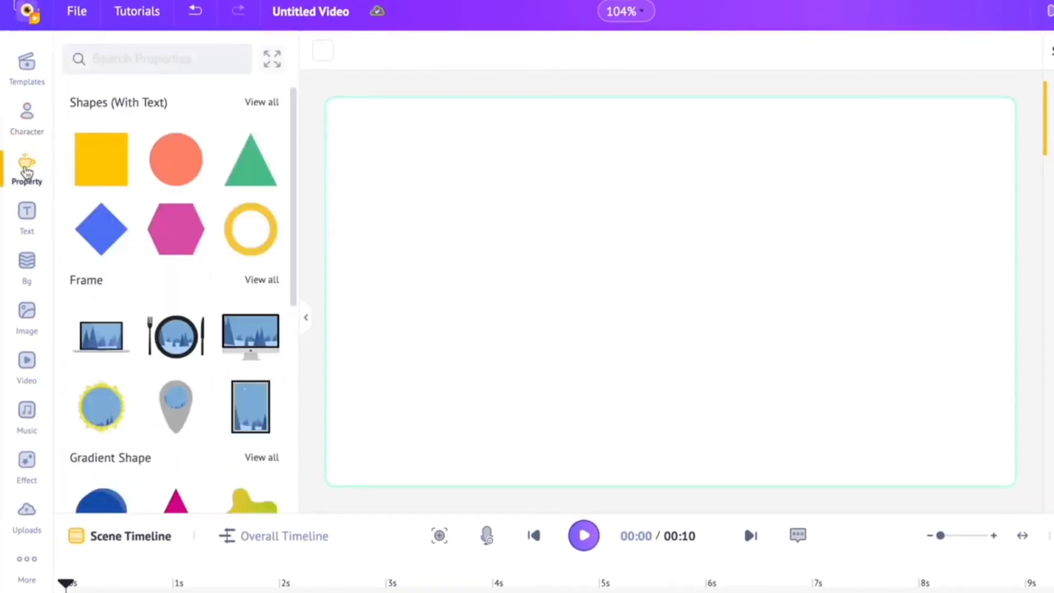
left_click(24, 262)
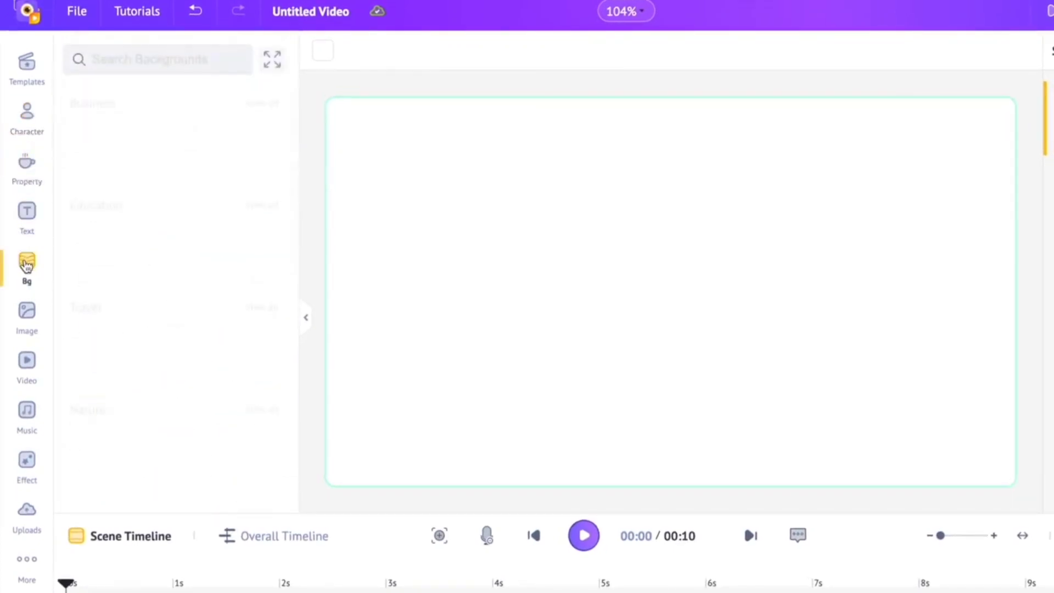
left_click(28, 314)
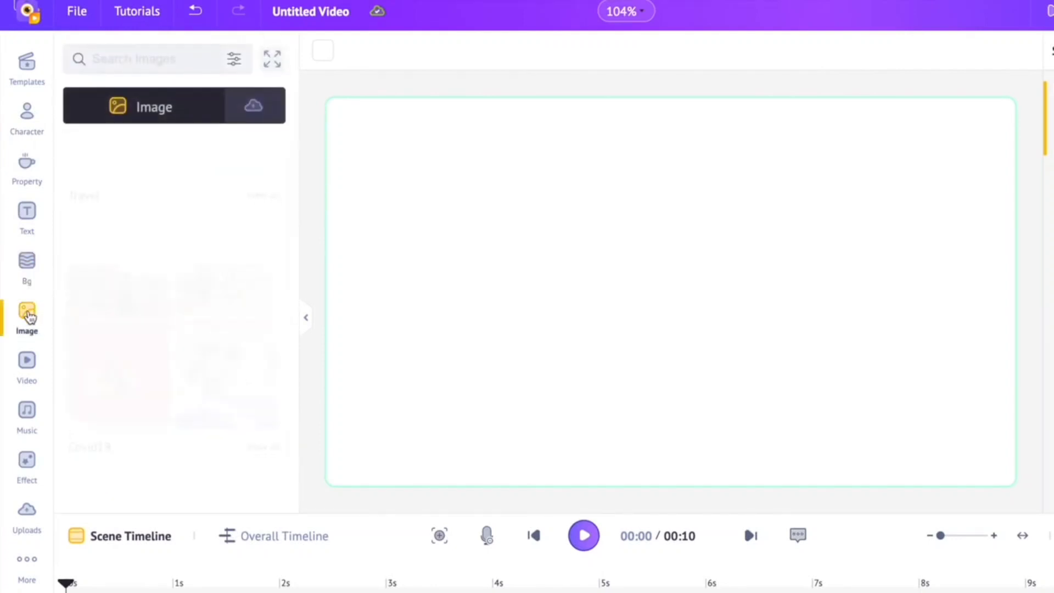
left_click(27, 361)
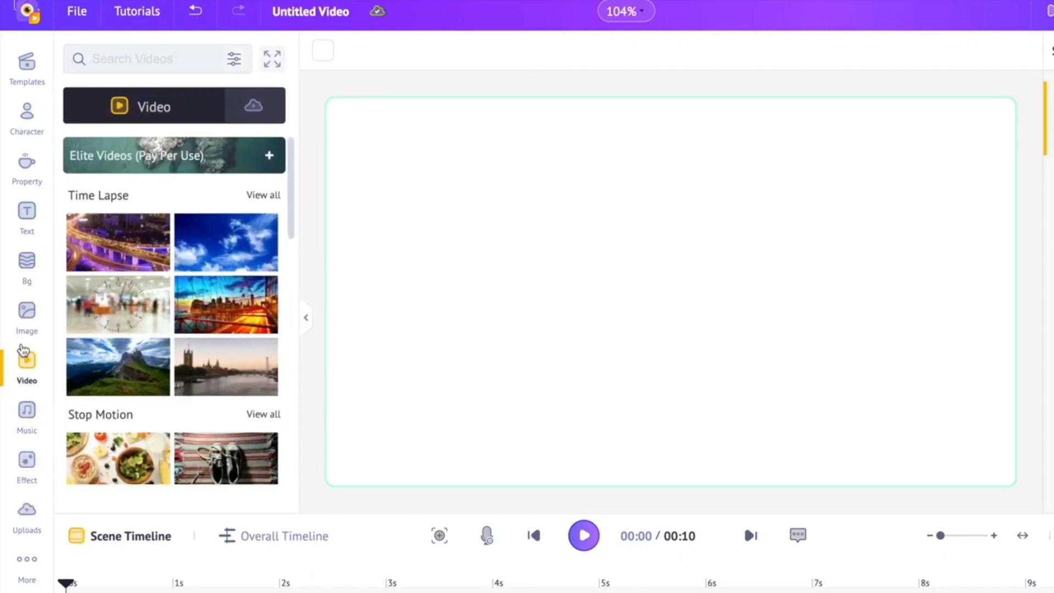
left_click(27, 133)
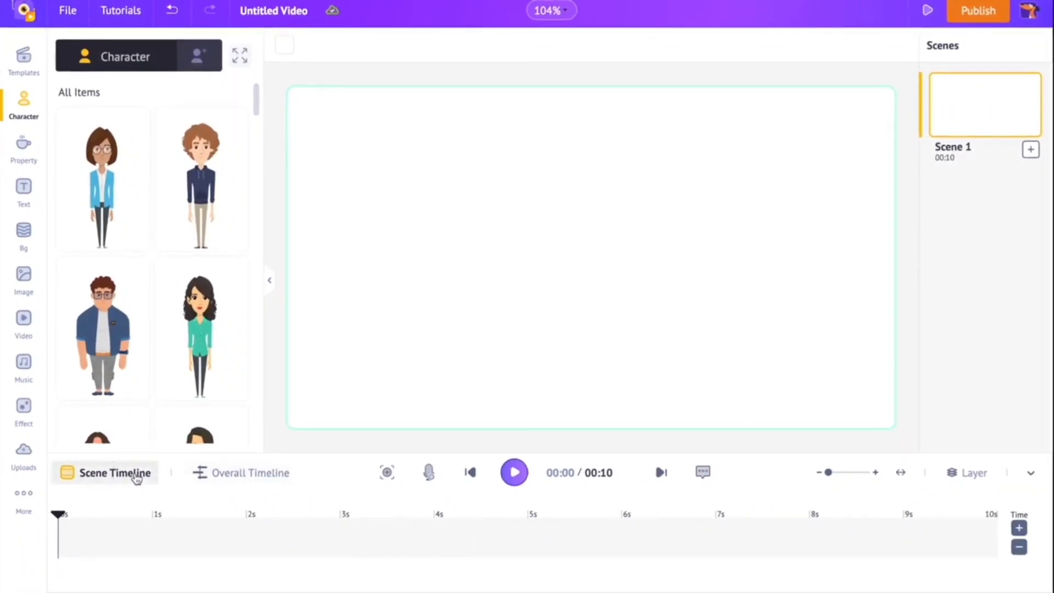
- View the overall timeline of the video and return to the scene timeline
left_click(234, 476)
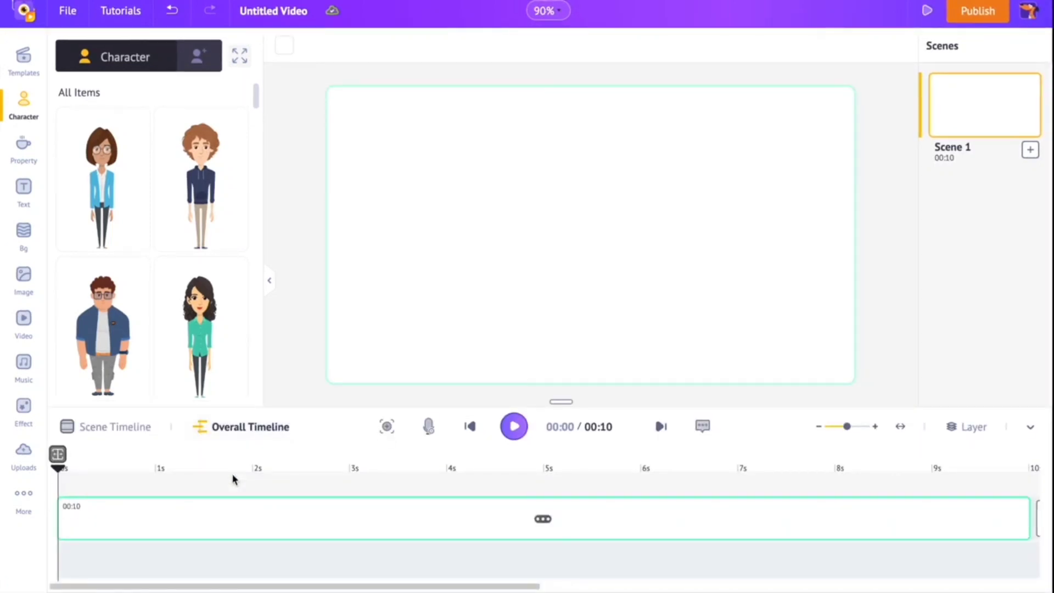
left_click(134, 431)
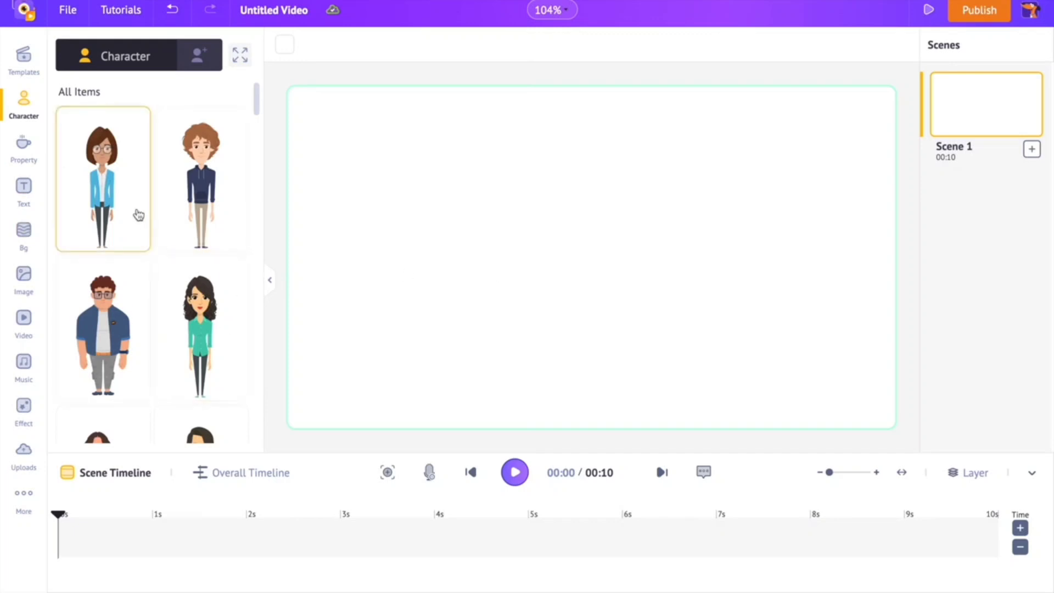
- Look through the ready-made characters in the library
scroll(183, 219, "down", 5)
scroll(183, 219, "down", 15)
scroll(184, 219, "down", 2)
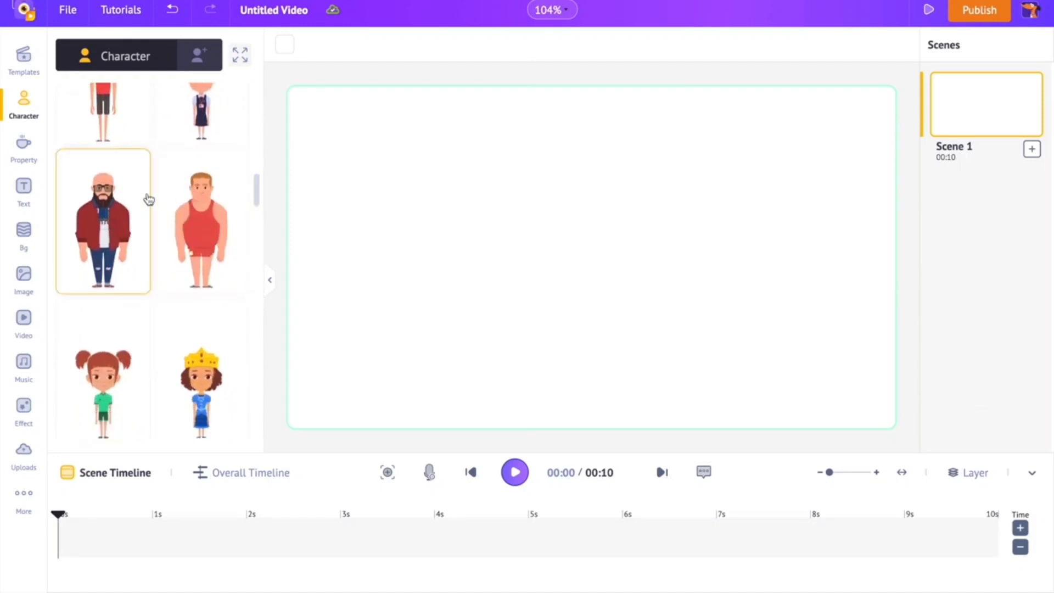
scroll(148, 199, "down", 20)
scroll(148, 199, "down", 20)
scroll(174, 308, "down", 15)
scroll(175, 306, "down", 4)
scroll(200, 337, "up", 20)
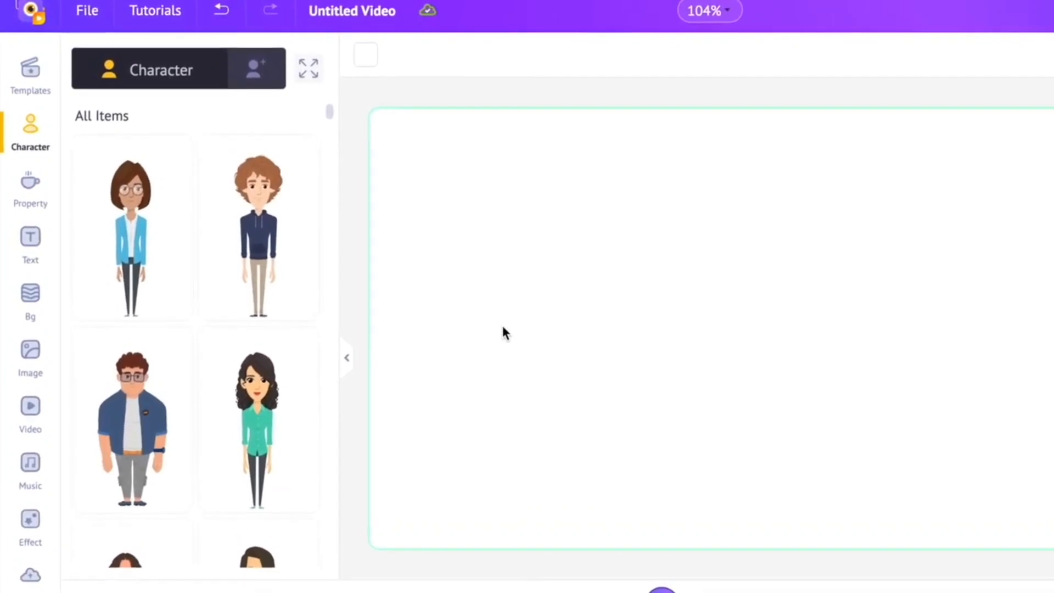
- Look over the saved characters and start a new custom Male character from the spiky-haired look with the two-tone blue hoodie
left_click(255, 81)
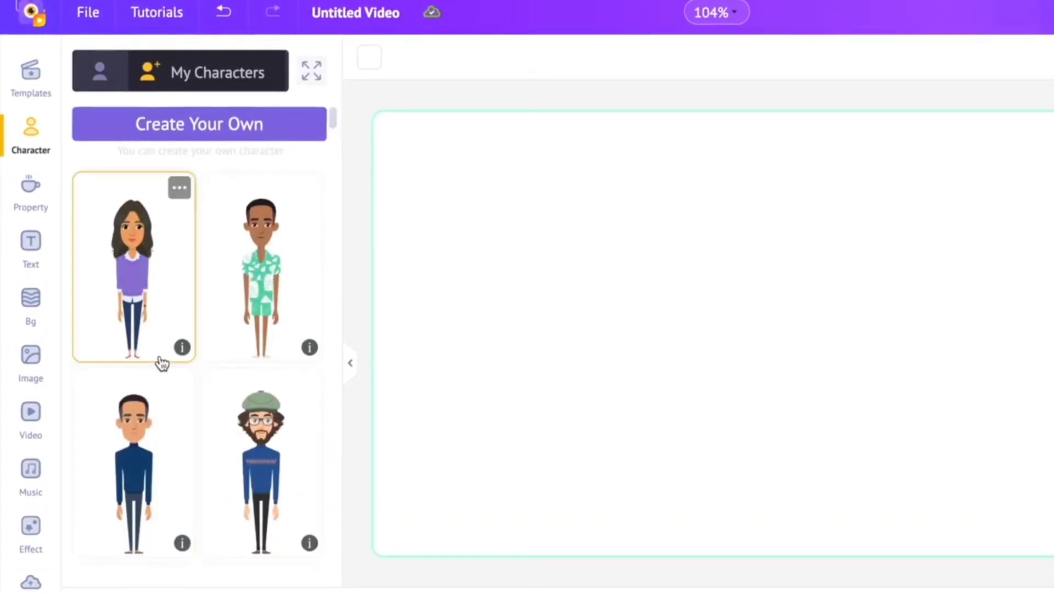
scroll(159, 360, "down", 10)
scroll(160, 360, "down", 15)
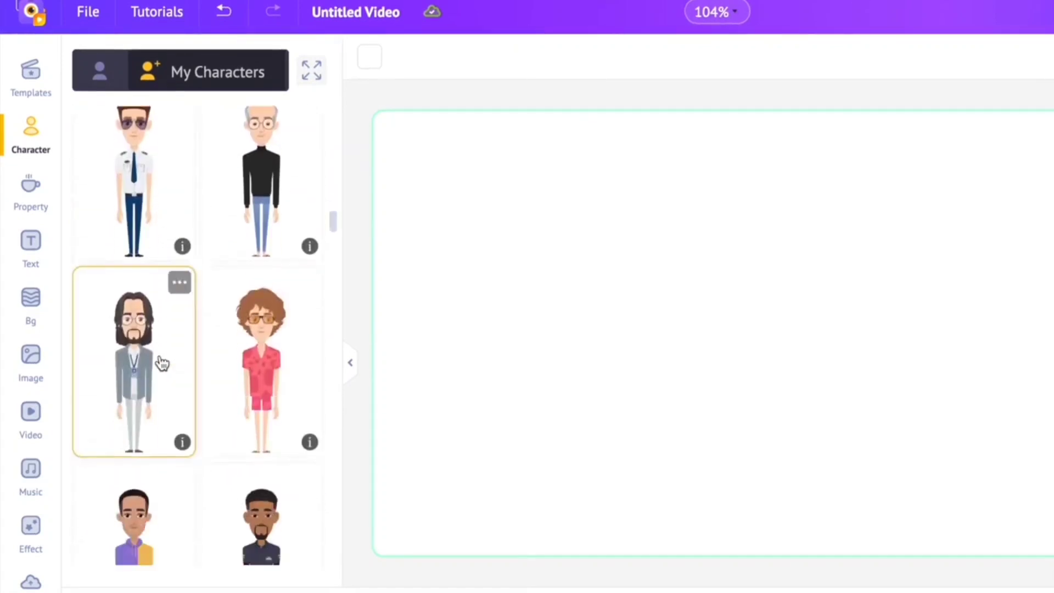
scroll(160, 360, "up", 20)
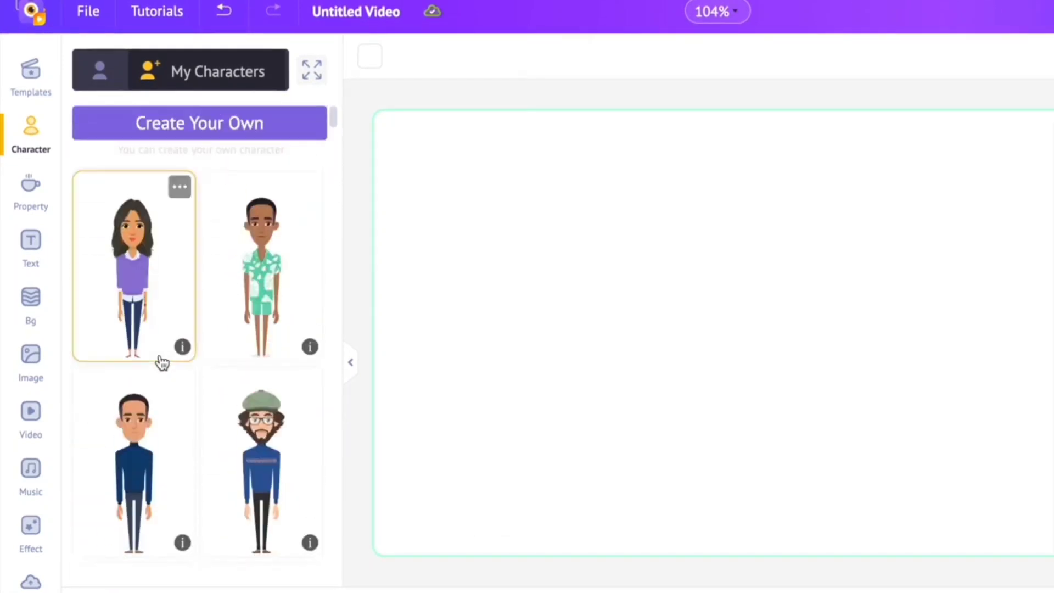
left_click(239, 125)
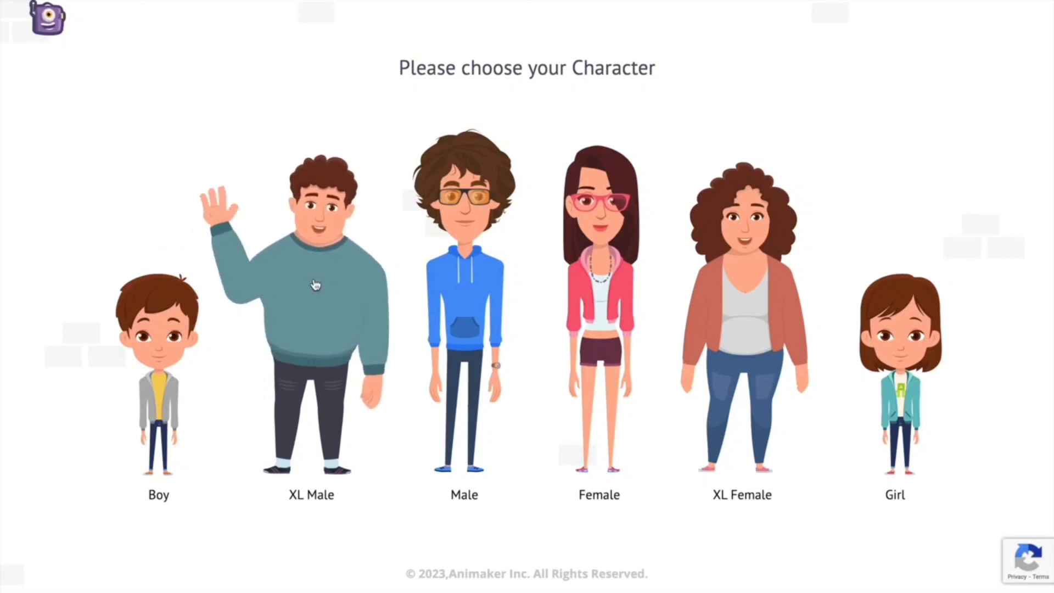
left_click(456, 301)
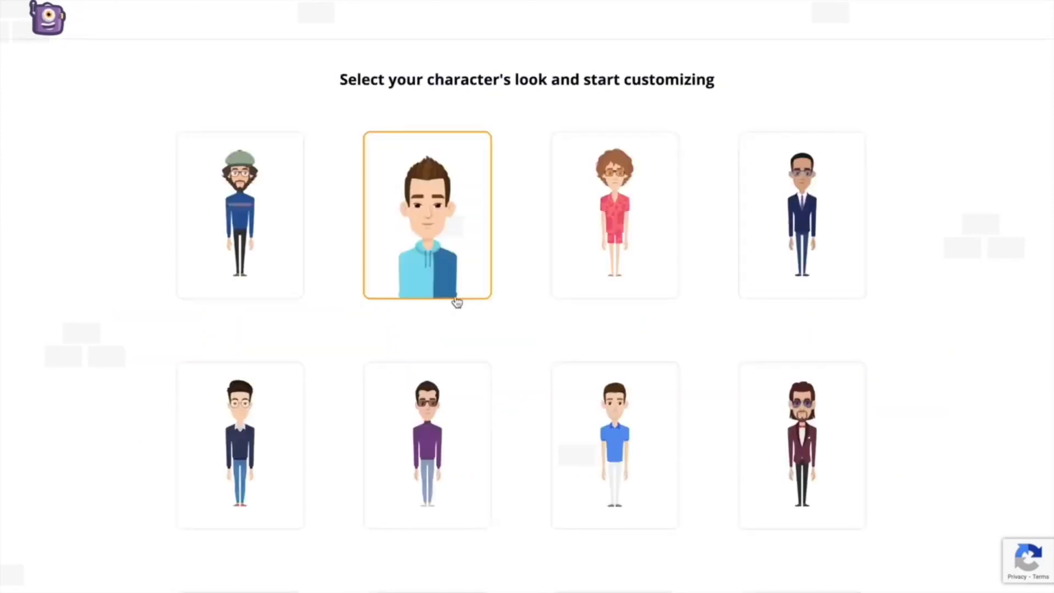
left_click(445, 245)
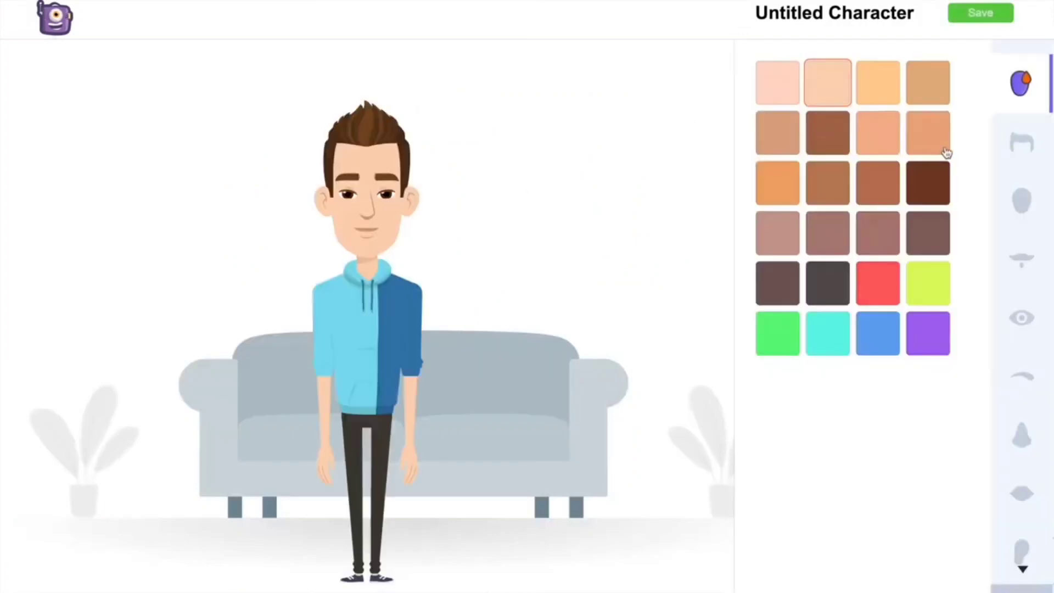
- Set the character's skin to a medium tan tone and give him the short, dark cropped hairstyle with faded sides
left_click(780, 137)
left_click(1010, 141)
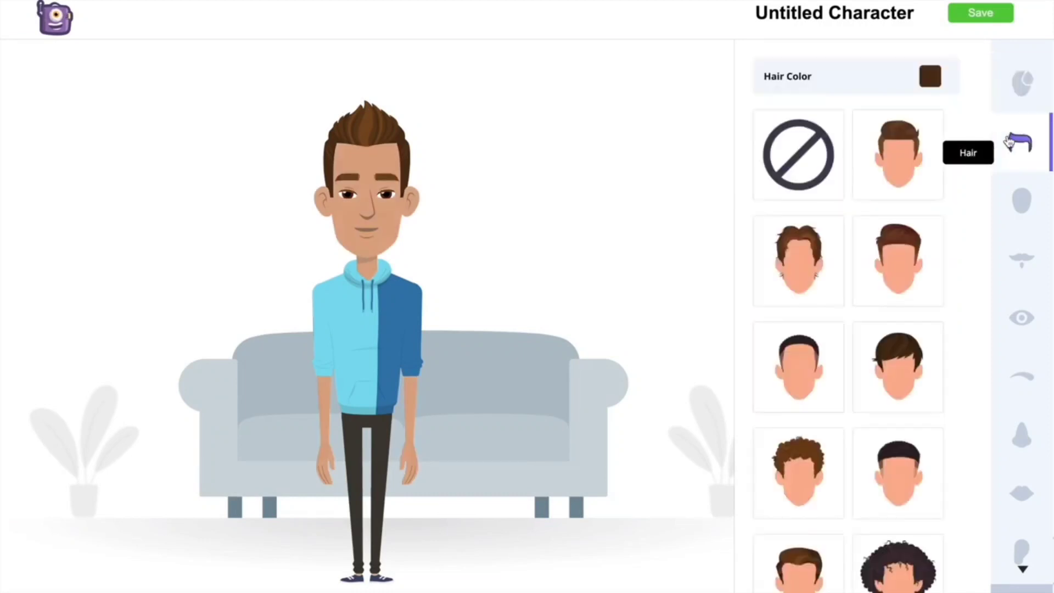
left_click(901, 255)
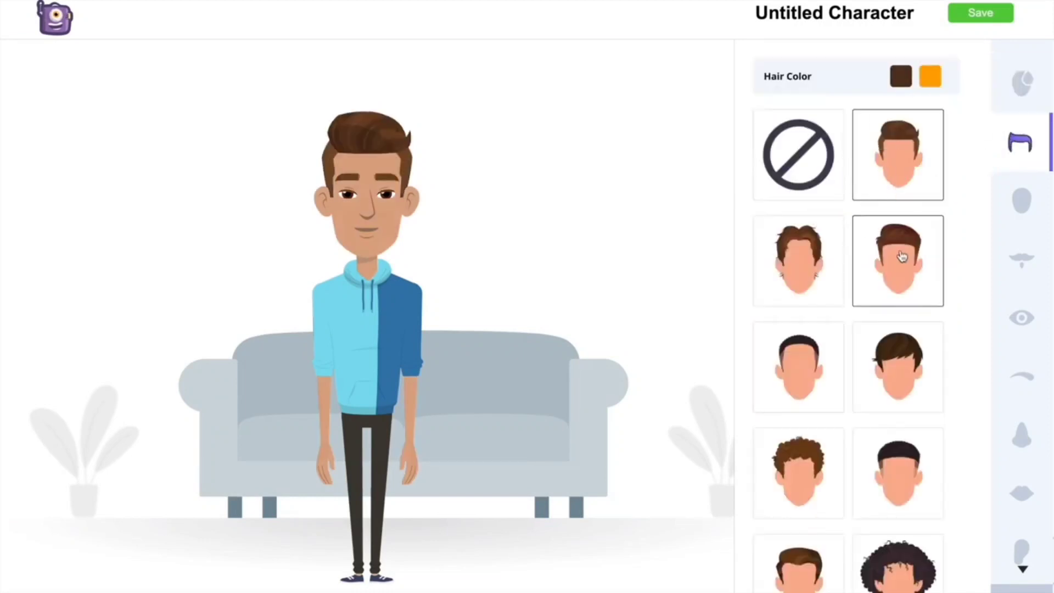
left_click(898, 365)
scroll(895, 365, "down", 3)
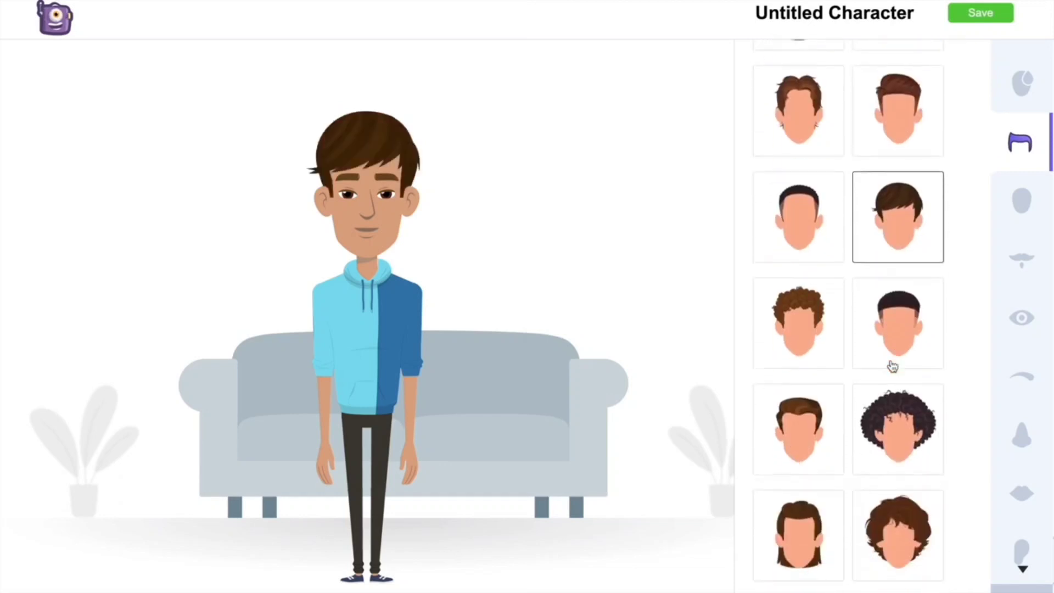
left_click(803, 211)
scroll(851, 325, "up", 3)
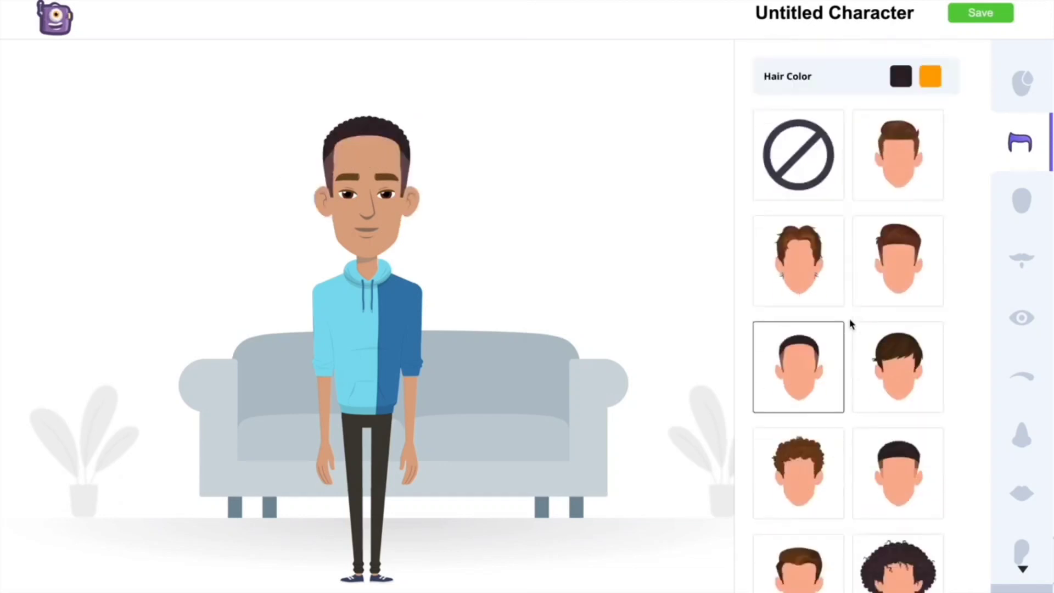
- Set the main hair color to black from the color palette
left_click(902, 77)
left_click(868, 156)
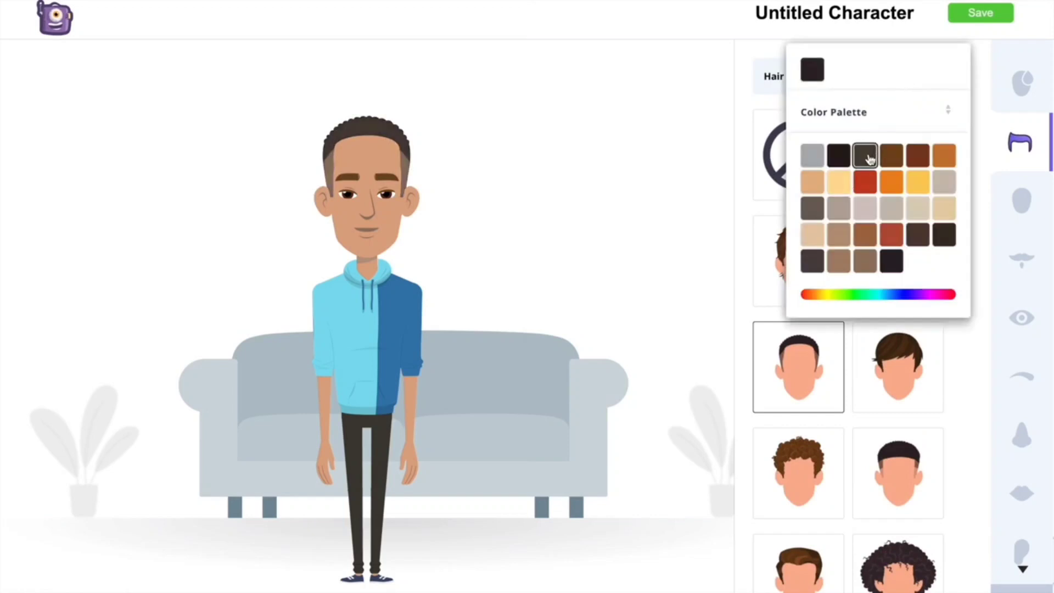
left_click(840, 157)
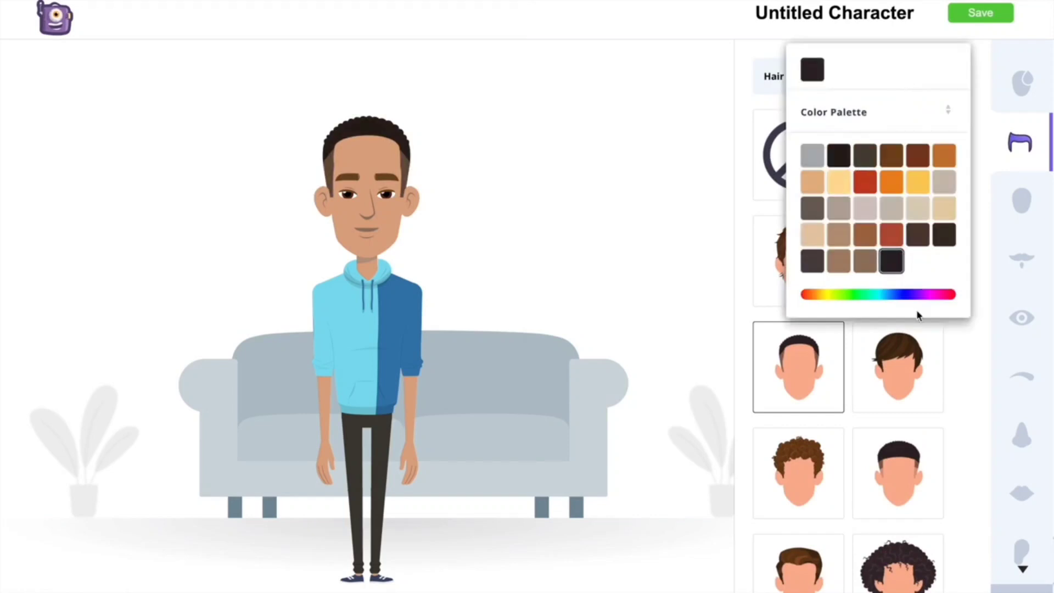
left_click(963, 349)
- Check the available face shapes and give the character light stubble as facial hair
left_click(1022, 201)
scroll(942, 292, "down", 10)
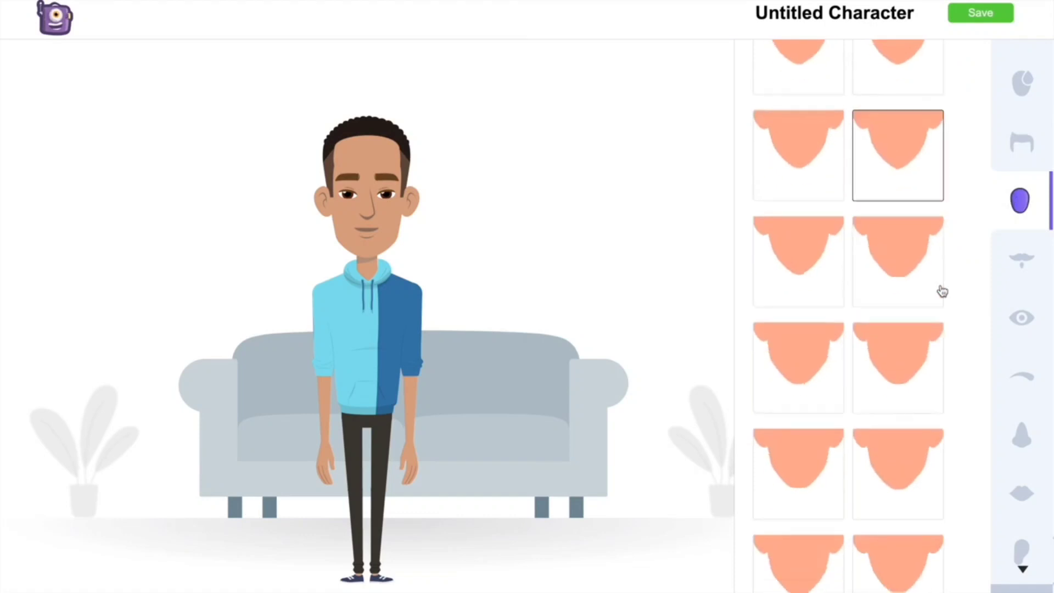
scroll(927, 300, "down", 1)
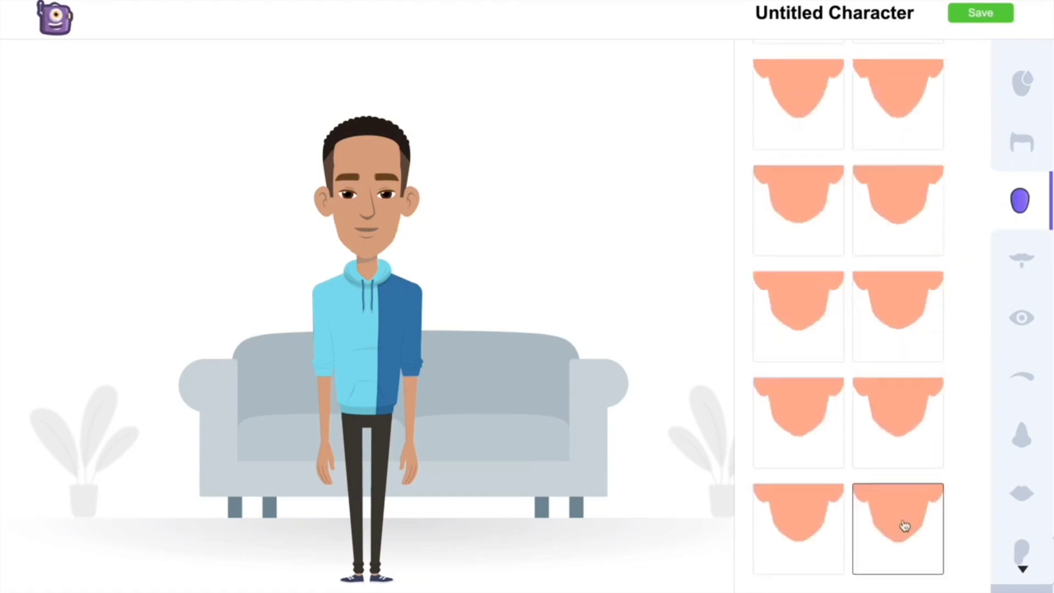
scroll(901, 419, "up", 2)
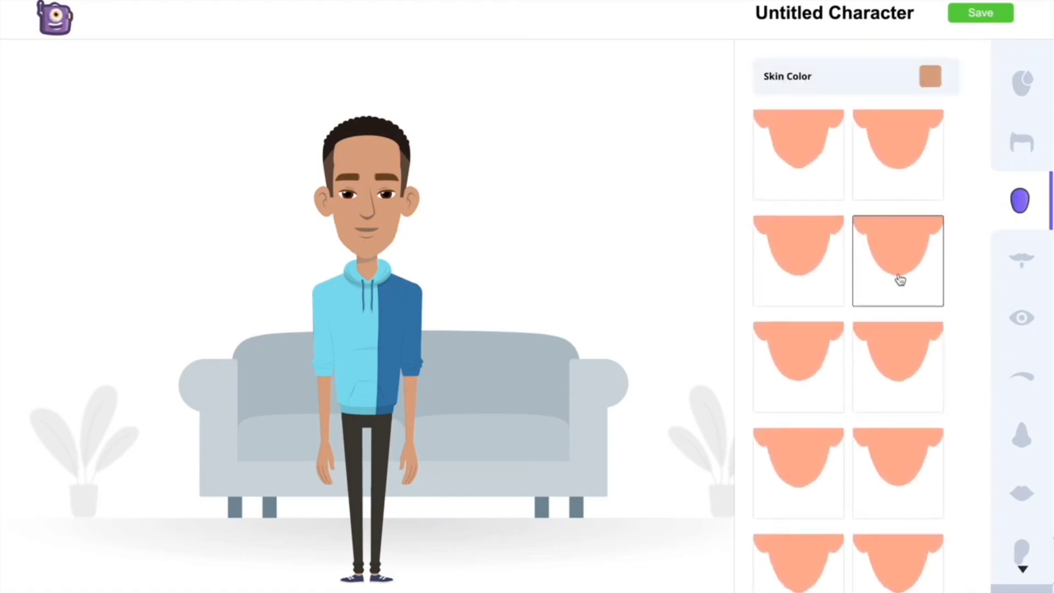
left_click(1019, 265)
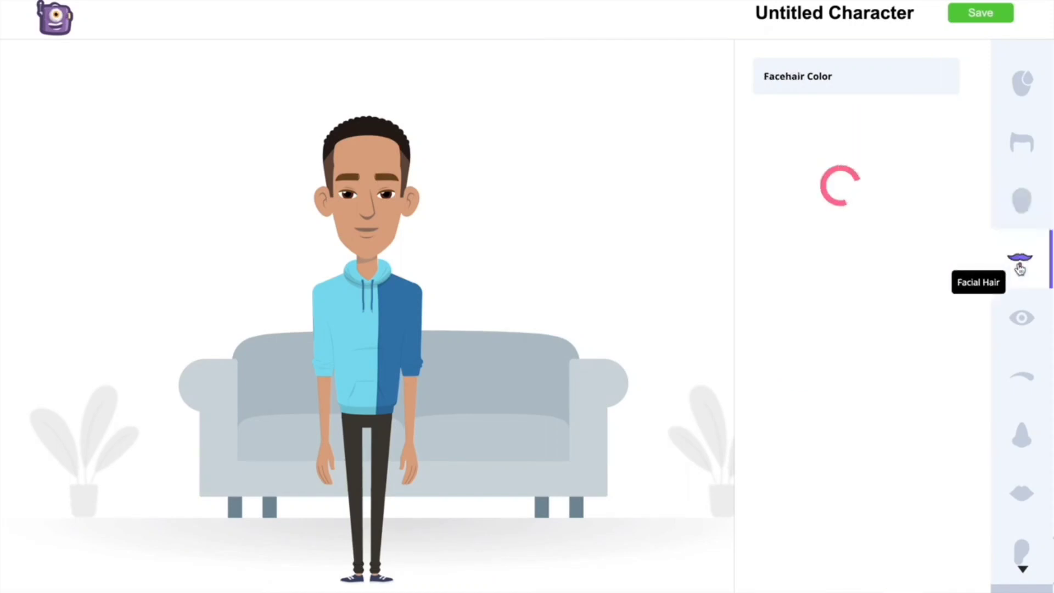
scroll(952, 317, "down", 10)
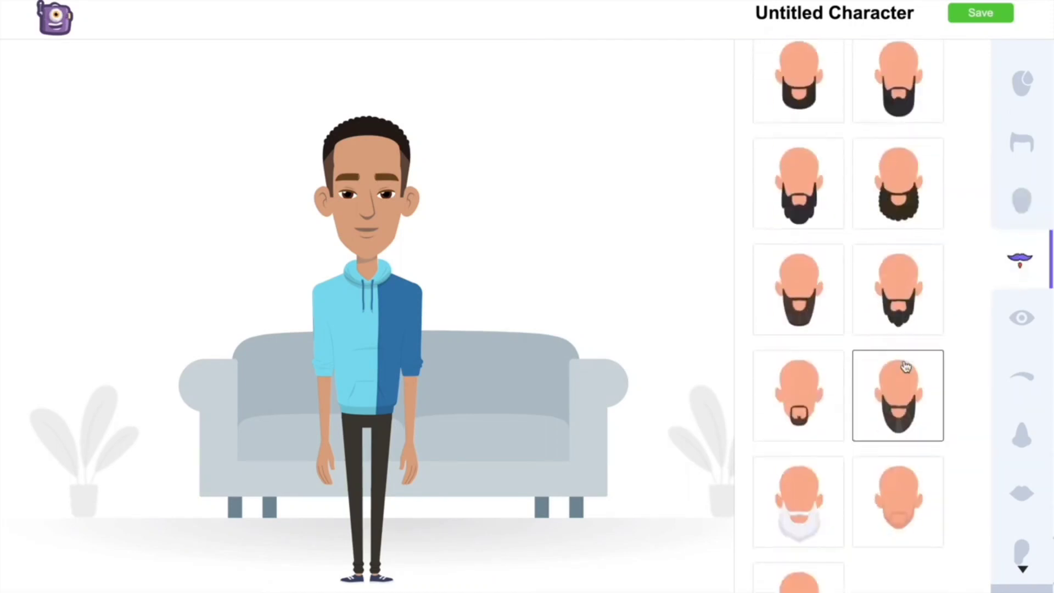
left_click(808, 336)
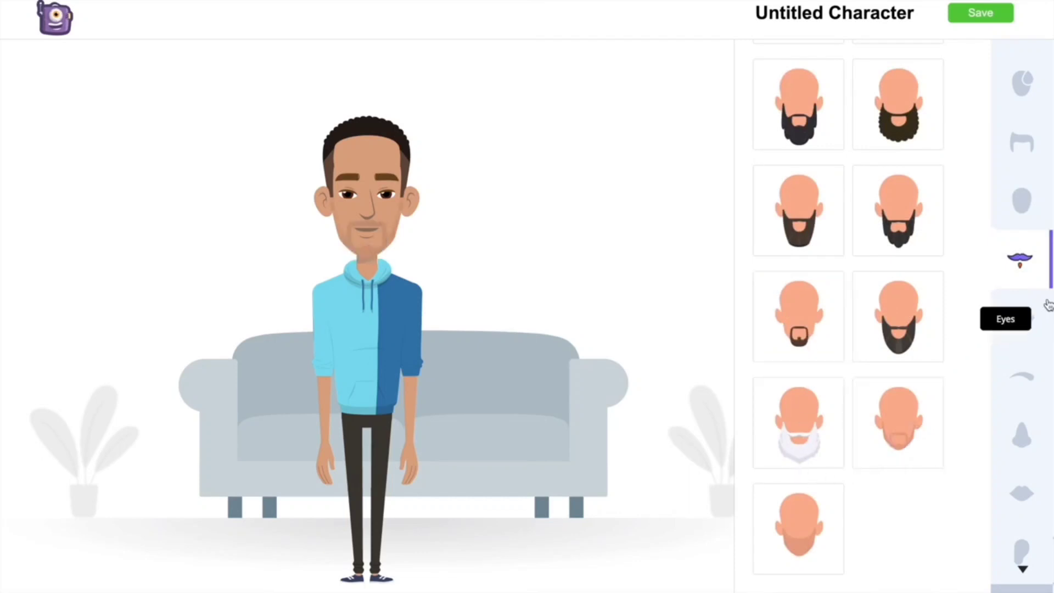
- Give the character wider open eyes with reddish-brown irises and slightly arched, tapered eyebrows
left_click(1021, 318)
left_click(805, 330)
left_click(801, 283)
left_click(1021, 377)
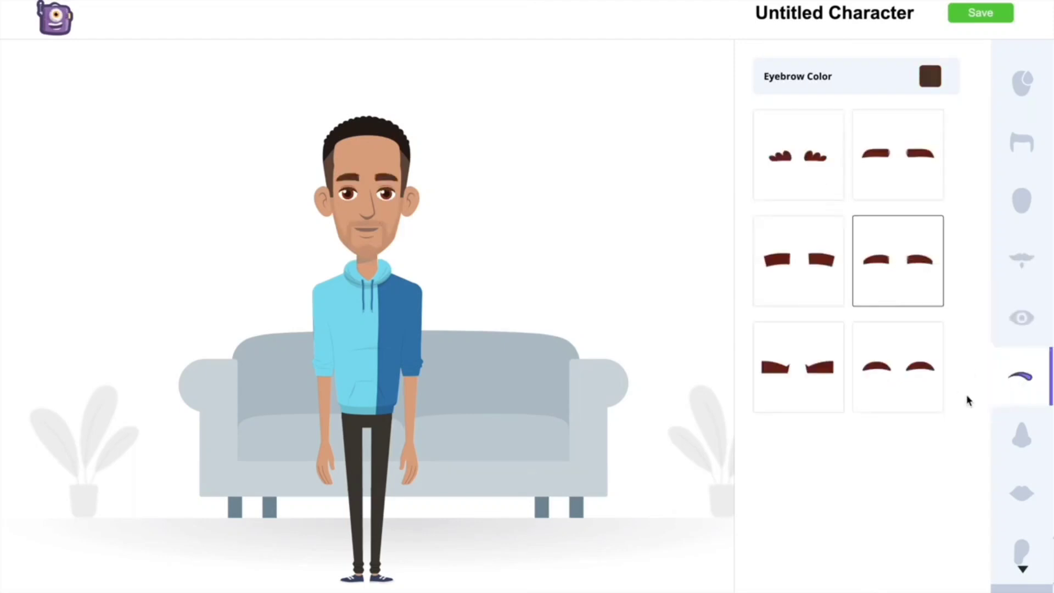
- Check the nose and lip options and give the character the smallest ear style
left_click(1020, 437)
left_click(1022, 490)
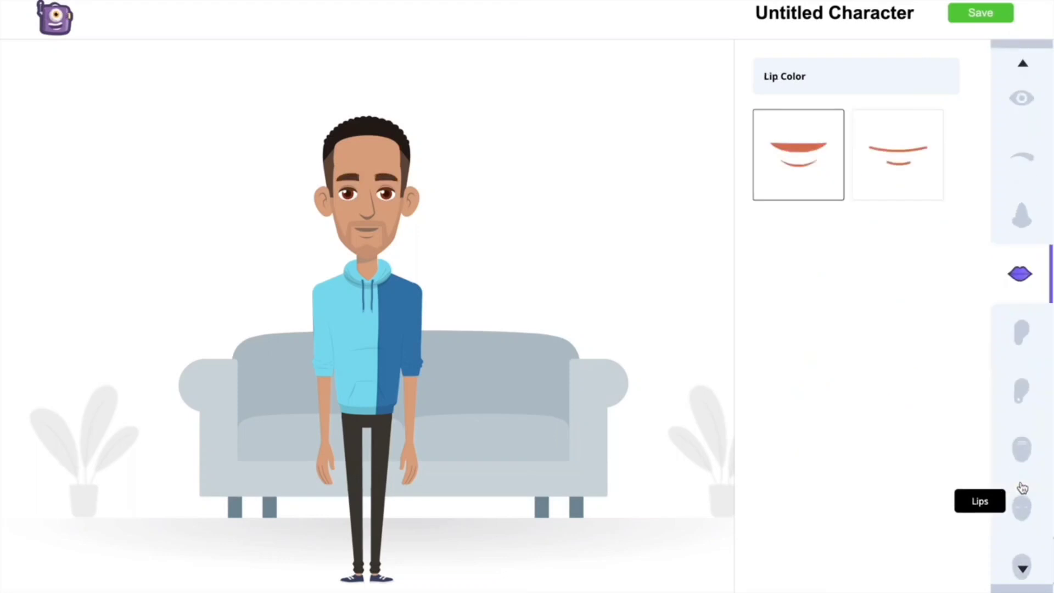
left_click(1026, 354)
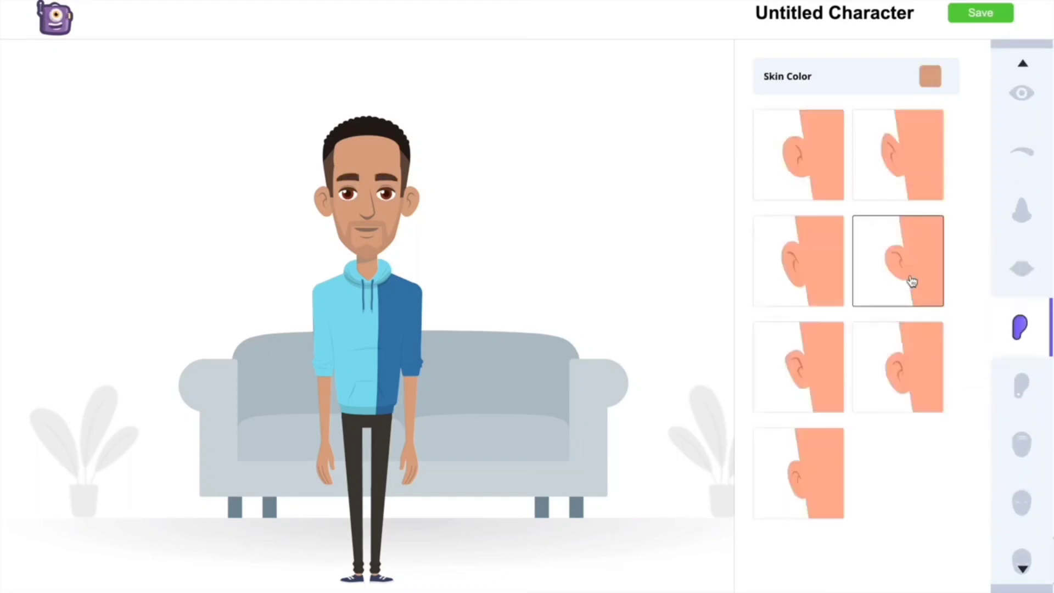
left_click(793, 498)
- Check the forehead line options and try the navy blazer and astronaut suit outfits on the character
left_click(1021, 444)
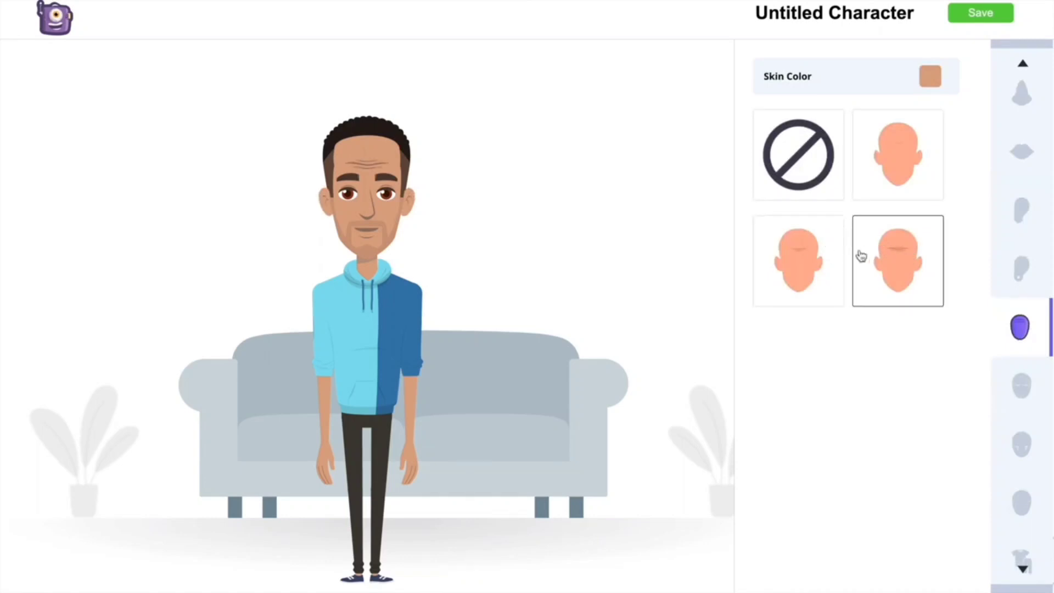
scroll(1015, 357, "down", 1)
left_click(1026, 327)
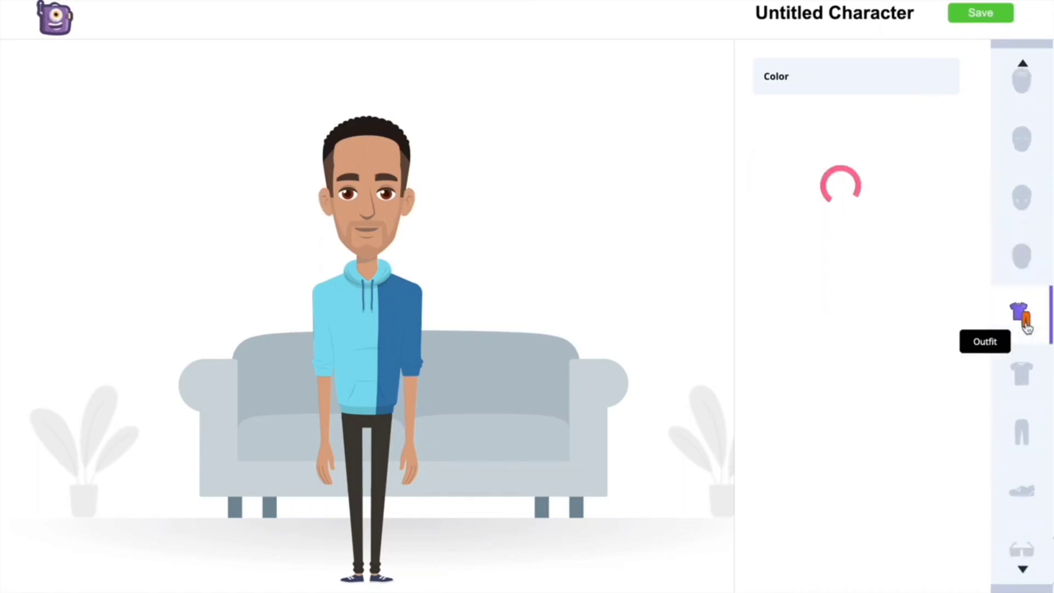
scroll(940, 349, "down", 8)
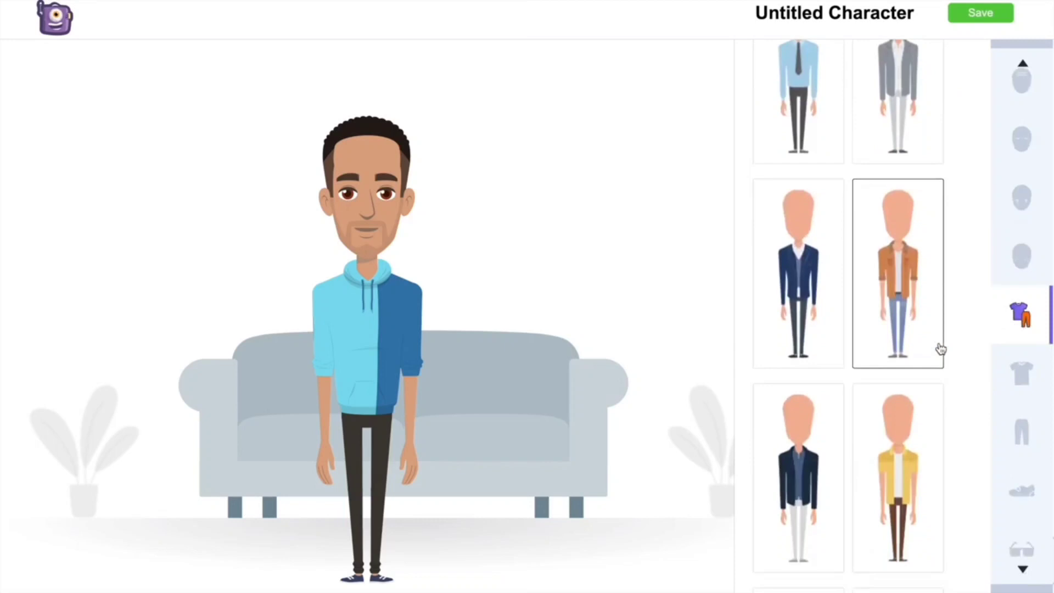
left_click(829, 207)
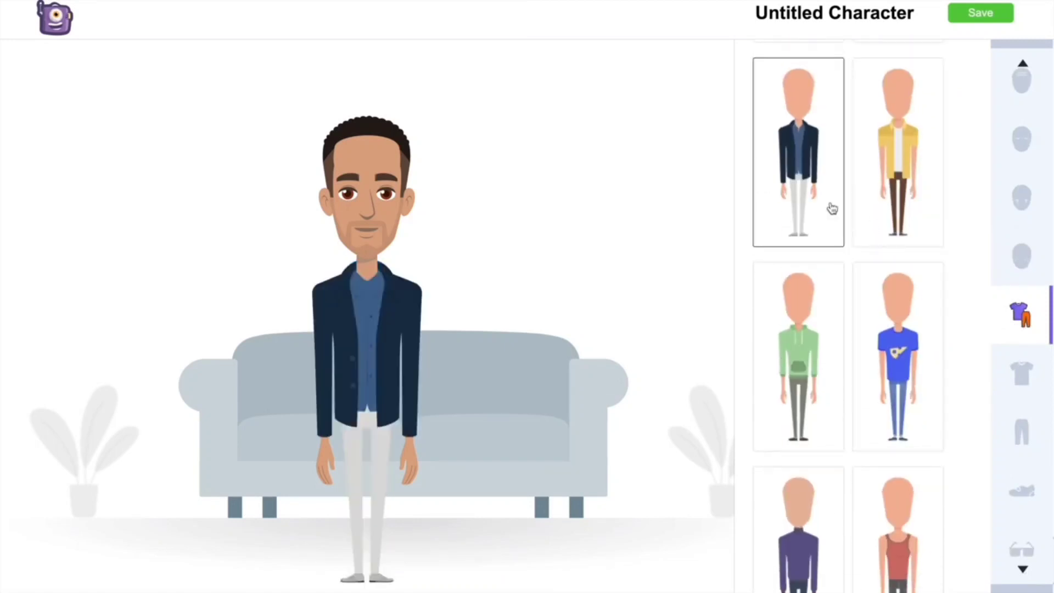
scroll(805, 305, "down", 5)
left_click(805, 305)
scroll(904, 260, "down", 8)
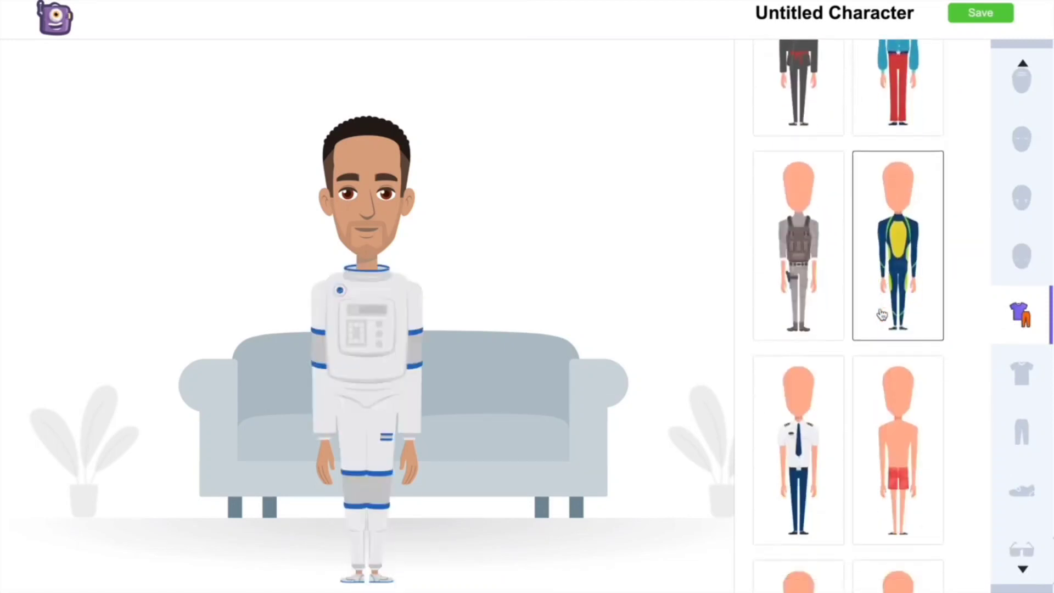
- Try several more costume outfits on the character, including the navy police uniform
left_click(904, 260)
scroll(904, 260, "down", 10)
scroll(906, 260, "down", 7)
left_click(820, 237)
scroll(829, 247, "down", 7)
scroll(872, 308, "up", 1)
left_click(889, 148)
scroll(894, 298, "down", 8)
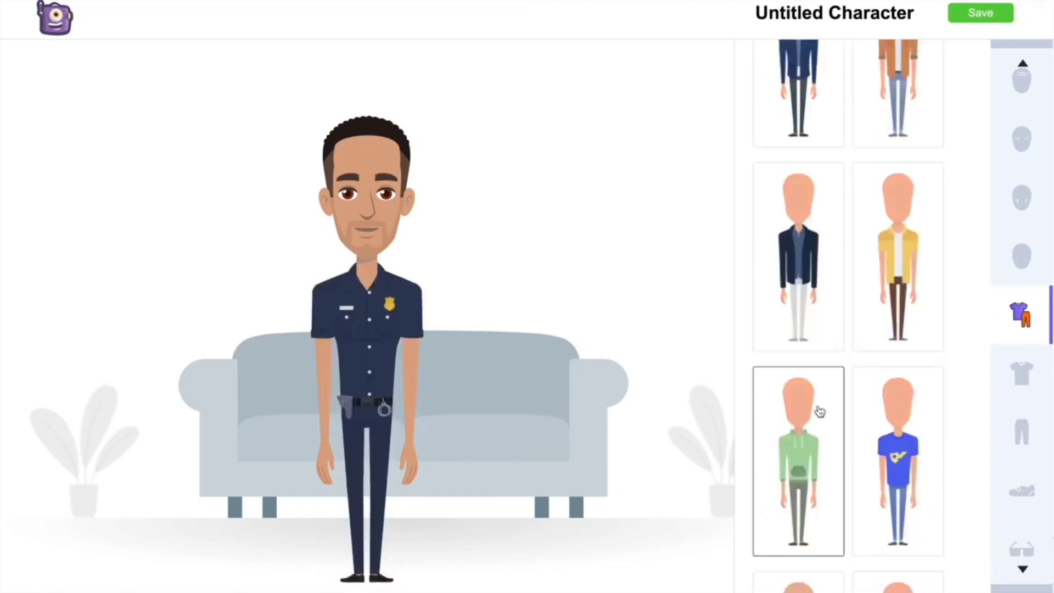
- Dress the character in the outfit with the purple and pink leaf-patterned shirt and dark trousers
left_click(811, 424)
scroll(810, 424, "down", 3)
left_click(821, 294)
- Look through the footwear, eyewear, headwear and other accessory options for the character
left_click(1029, 363)
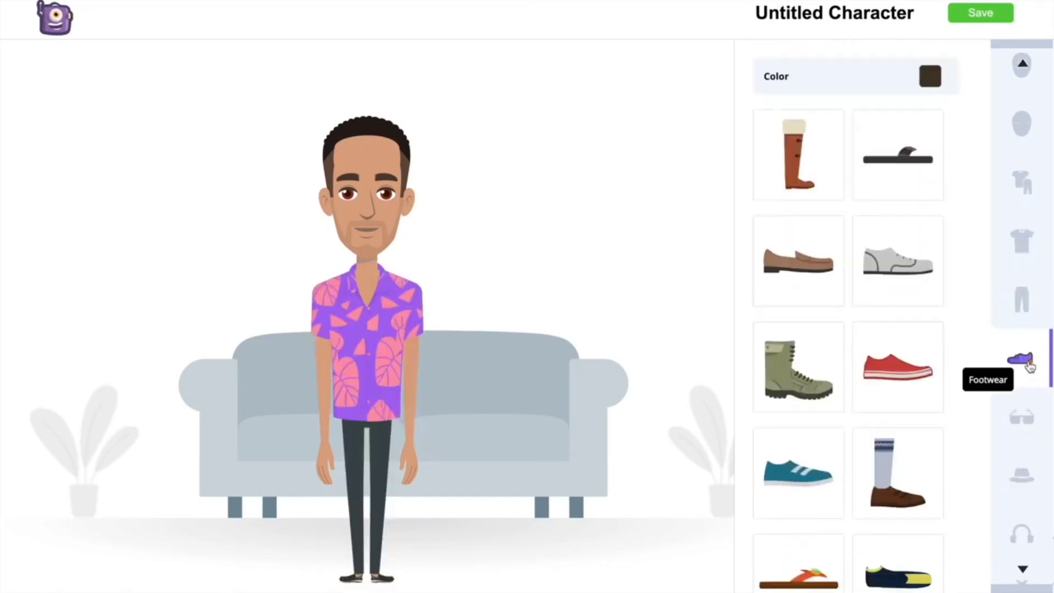
left_click(1021, 422)
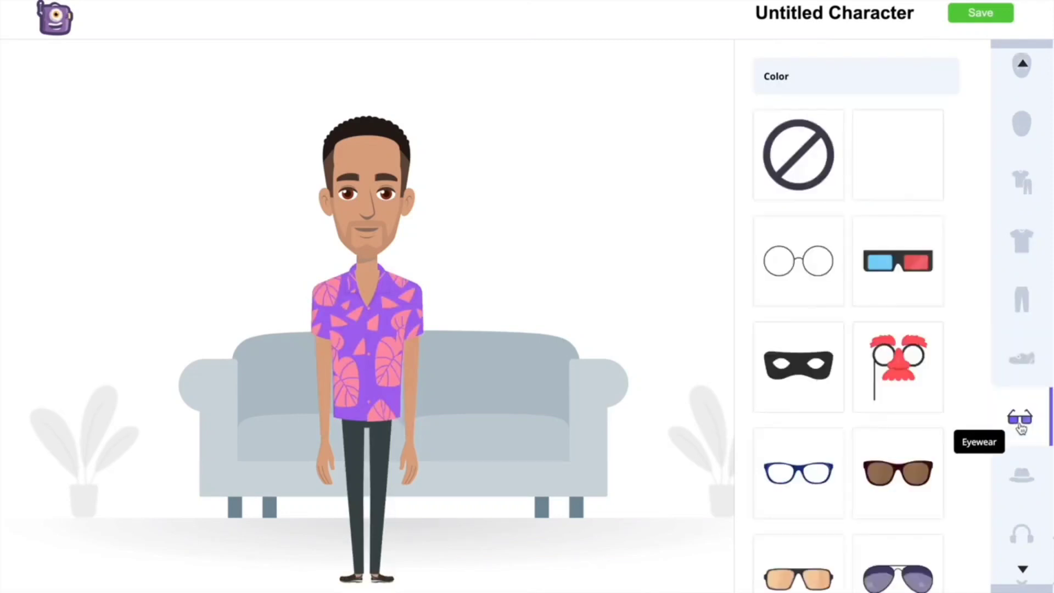
scroll(912, 411, "down", 6)
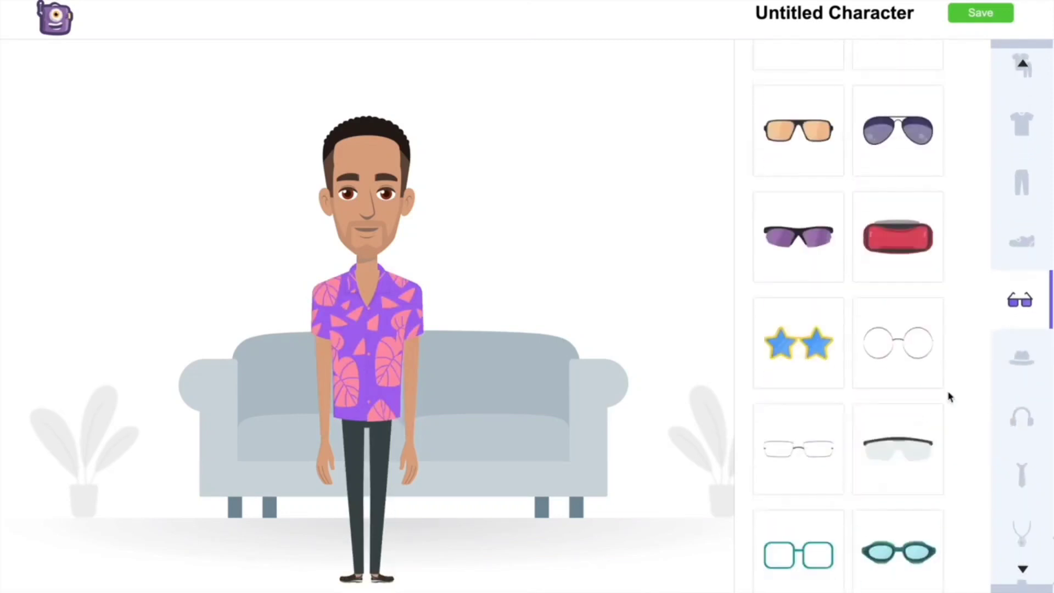
left_click(1020, 358)
scroll(913, 417, "down", 10)
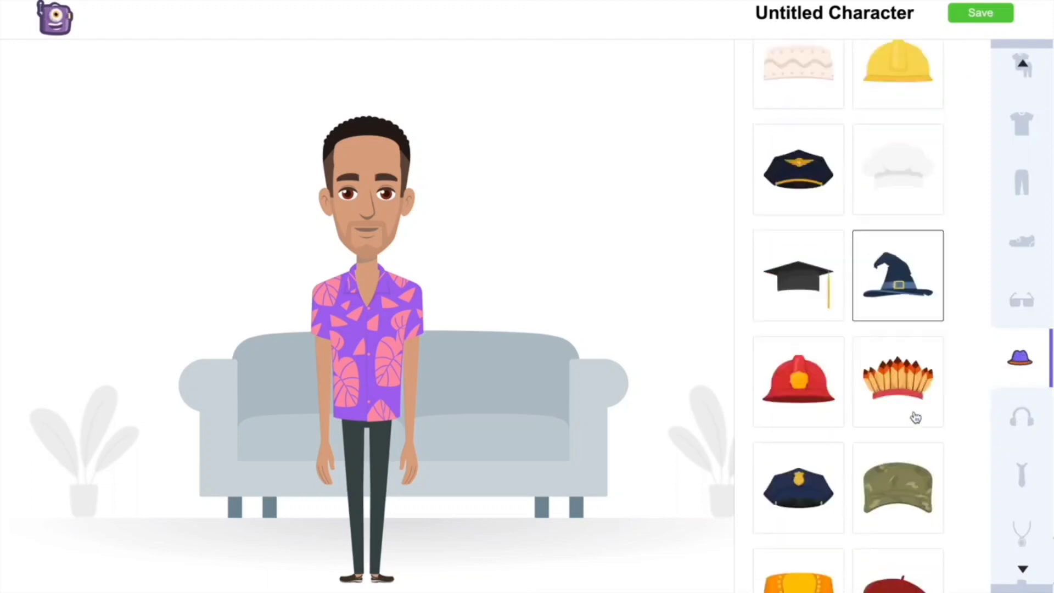
left_click(1019, 422)
left_click(1002, 461)
scroll(1021, 428, "down", 3)
scroll(1028, 362, "up", 3)
- Put the red sneakers with white soles on the character
left_click(1020, 251)
scroll(958, 346, "down", 1)
left_click(889, 328)
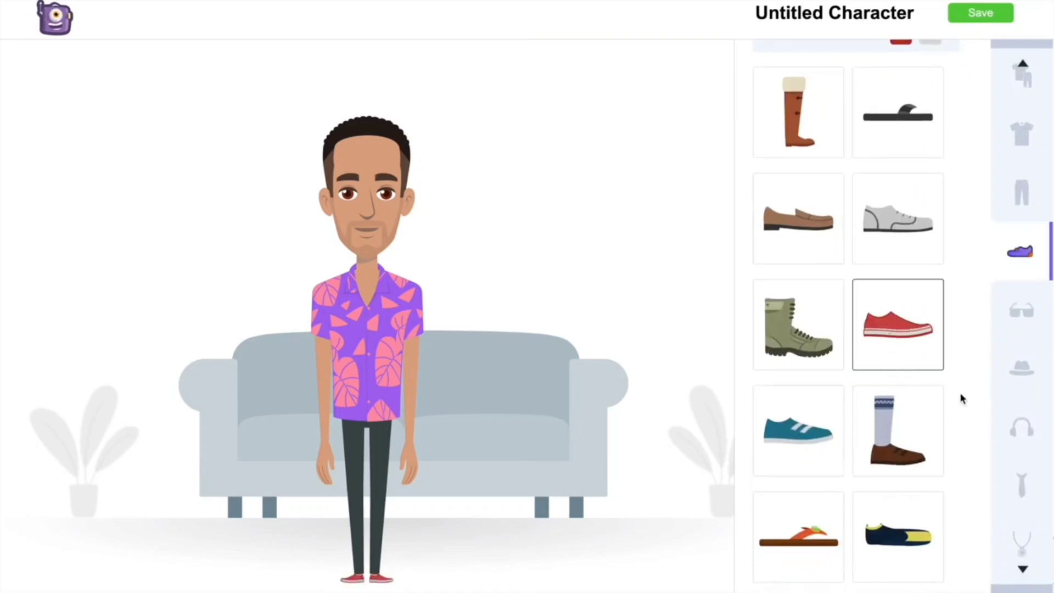
- Check the eyewear and headwear options again and save the custom character
left_click(1024, 314)
left_click(1022, 368)
scroll(1022, 395, "down", 4)
scroll(1030, 389, "up", 6)
scroll(1030, 388, "up", 5)
scroll(916, 281, "up", 1)
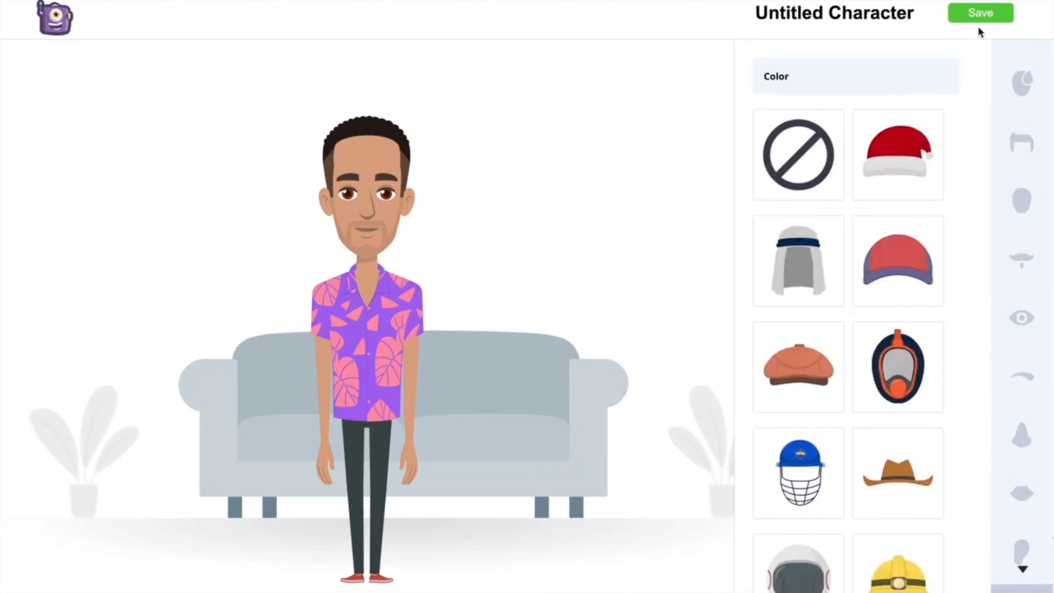
left_click(964, 19)
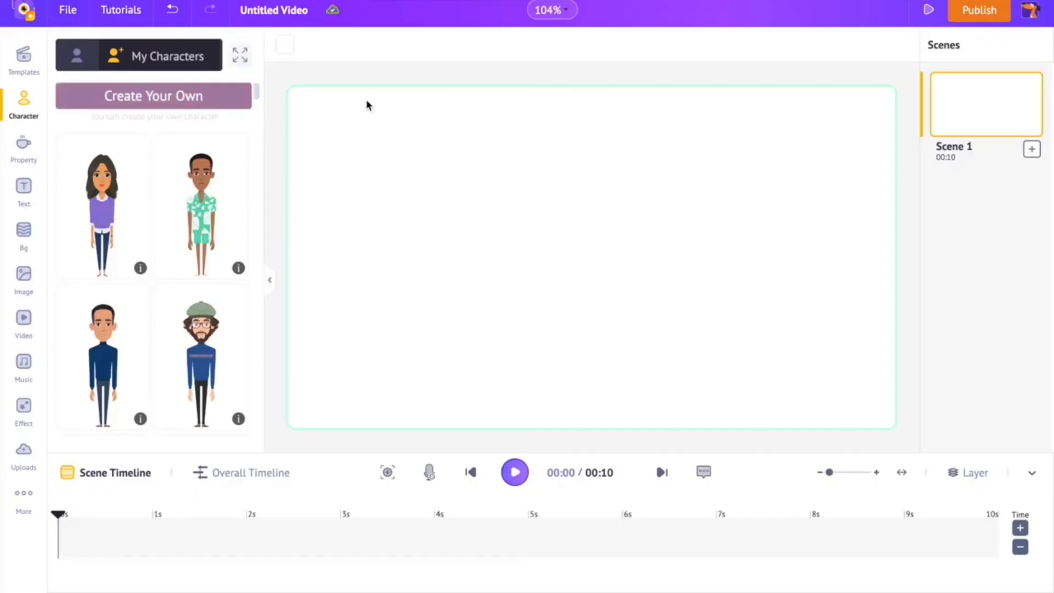
- Add the custom character in the purple leaf-patterned shirt from My Characters to Scene 1
left_click(76, 55)
left_click(194, 62)
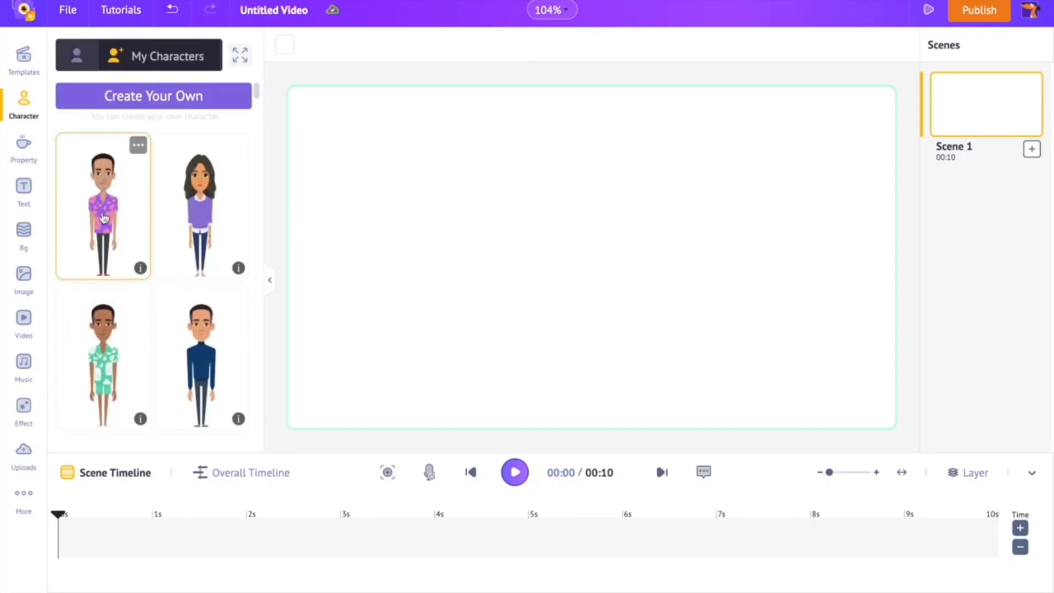
left_click(113, 207)
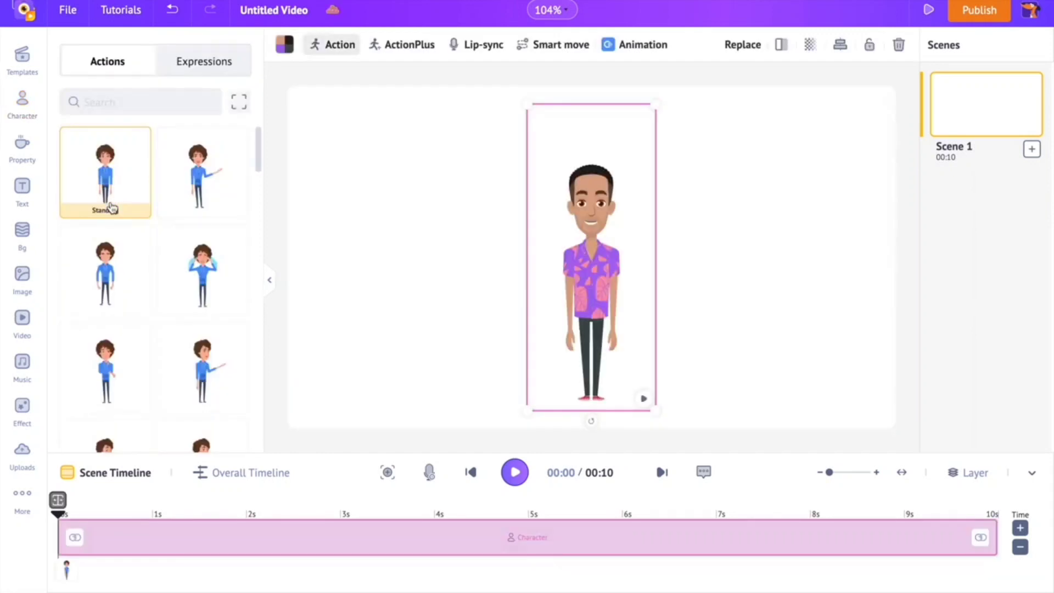
- Resize the character slightly smaller and place it in the middle of the blank scene
mouse_move(522, 410)
left_mouse_down()
mouse_move(598, 322)
mouse_move(442, 475)
mouse_move(522, 383)
mouse_move(508, 400)
left_mouse_up()
left_click(584, 326)
left_click_drag(583, 326, 586, 303)
left_click_drag(655, 419, 628, 365)
left_click_drag(584, 281, 597, 302)
left_click_drag(593, 301, 597, 303)
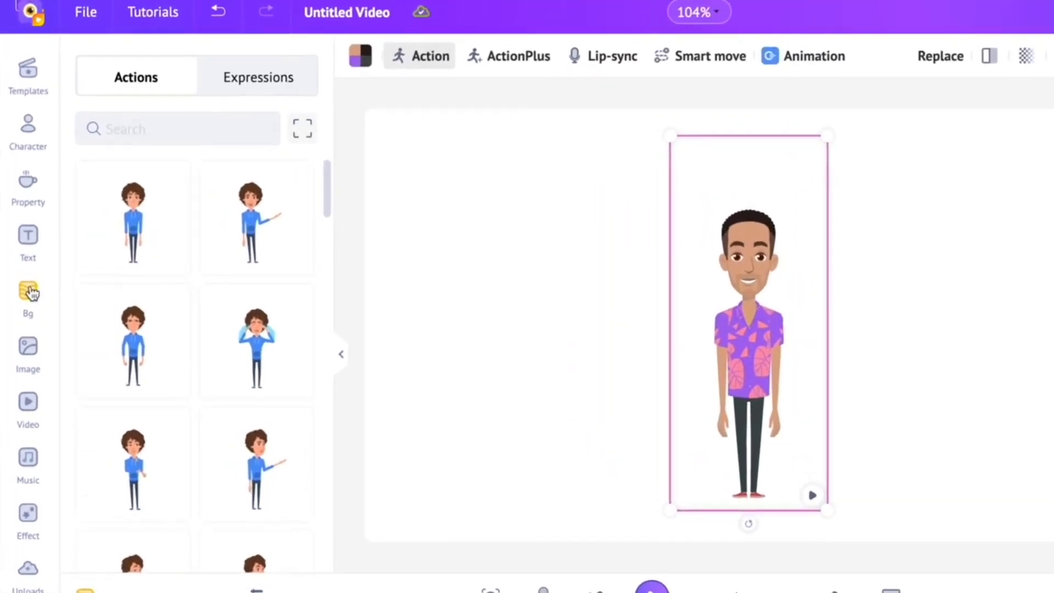
- Expand the background library and look through all the Business backgrounds
left_click(30, 292)
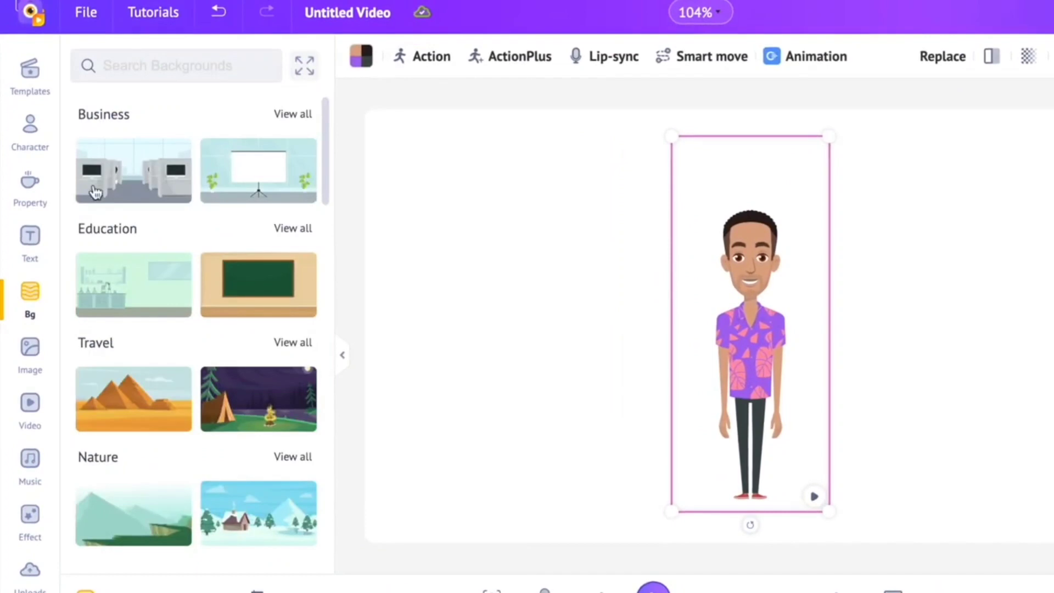
left_click(304, 66)
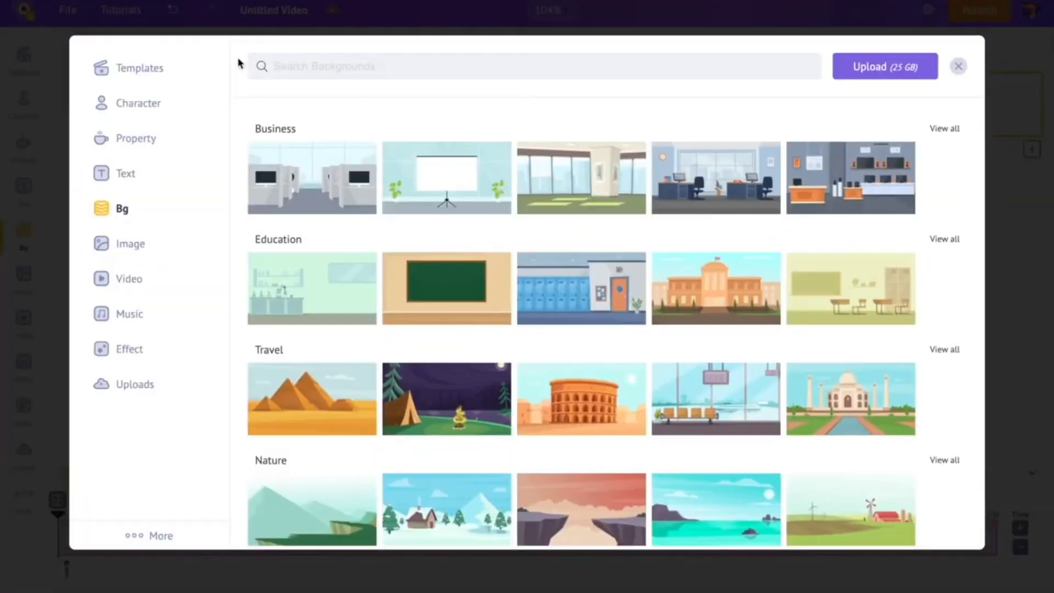
left_click(928, 133)
scroll(714, 302, "down", 5)
scroll(636, 201, "up", 5)
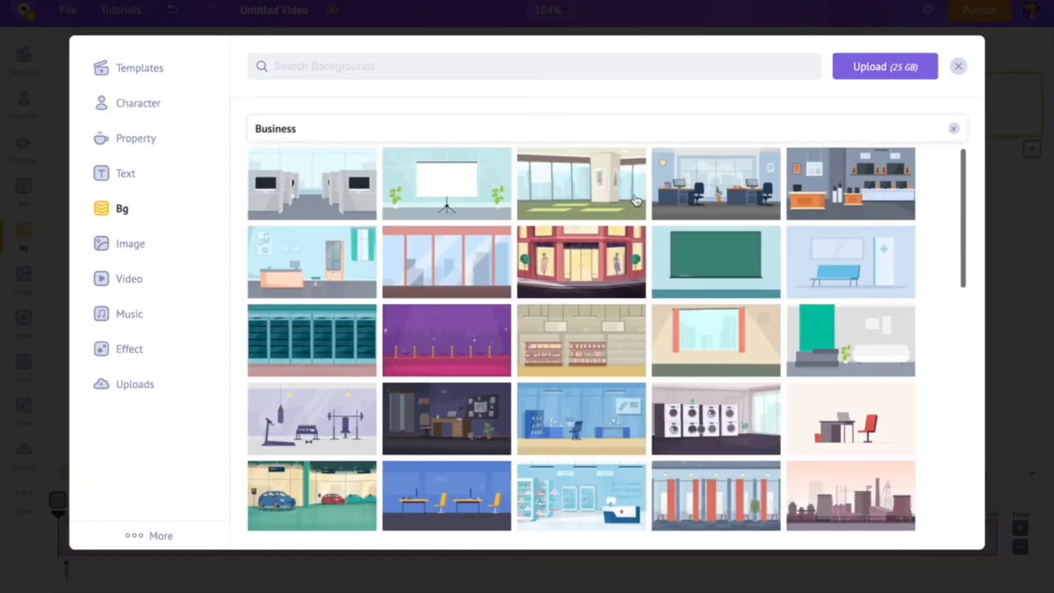
- Leave the Business category and browse the other background categories, from Education to Abstract and All Items
left_click(953, 128)
scroll(381, 305, "down", 1)
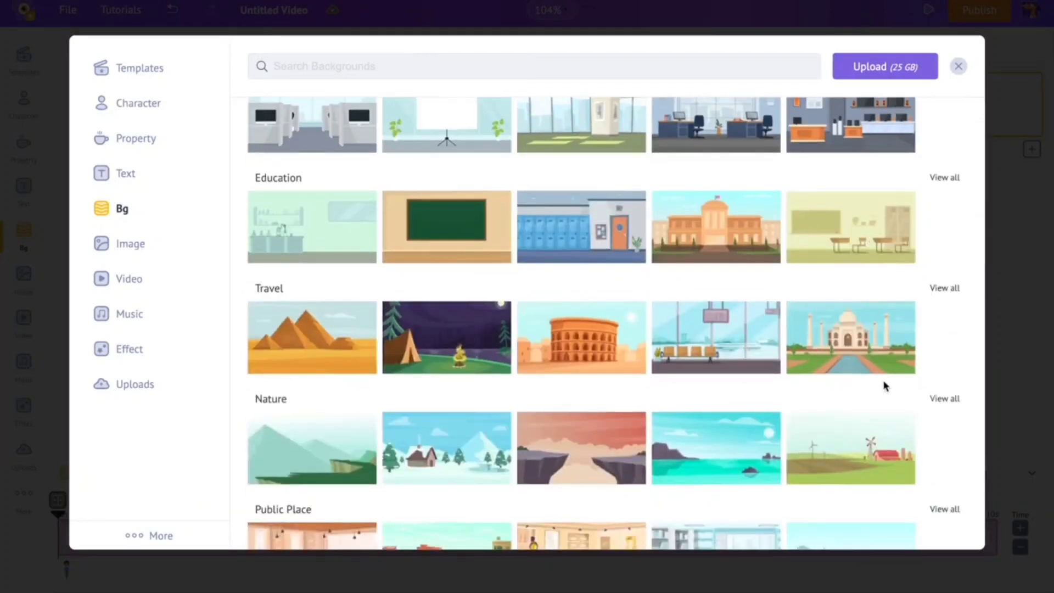
scroll(856, 357, "down", 2)
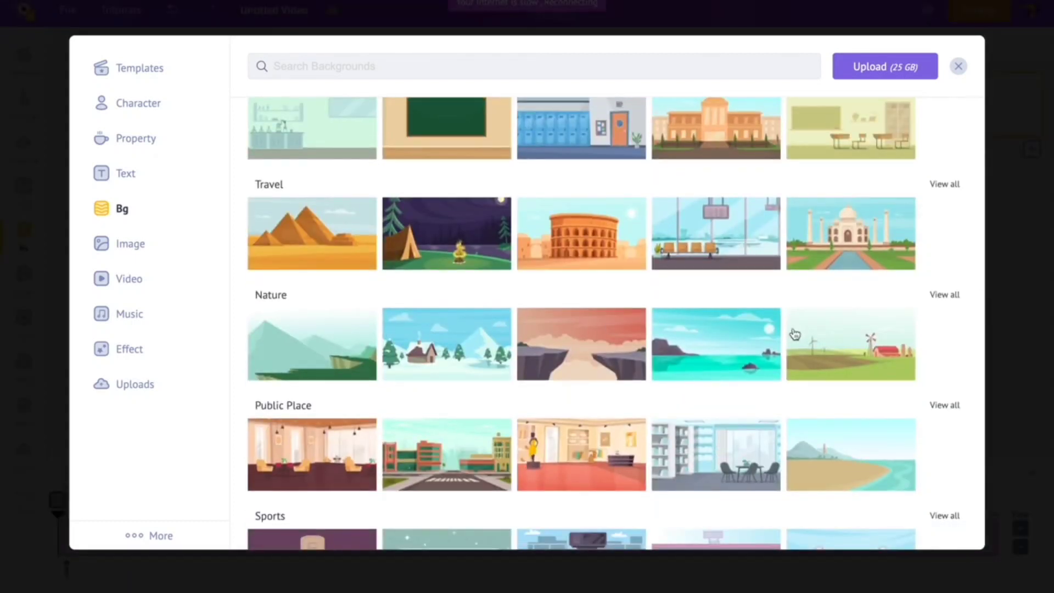
scroll(794, 334, "down", 3)
scroll(698, 313, "down", 10)
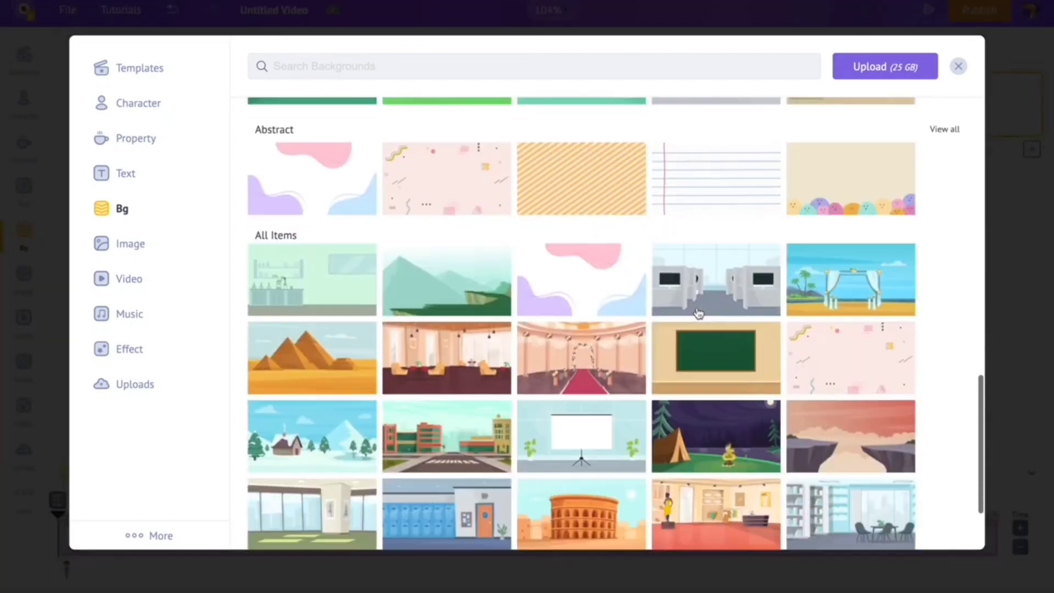
scroll(699, 313, "up", 16)
- Search the backgrounds for "studio" and apply the green-screen film studio background to the scene
left_click(401, 65)
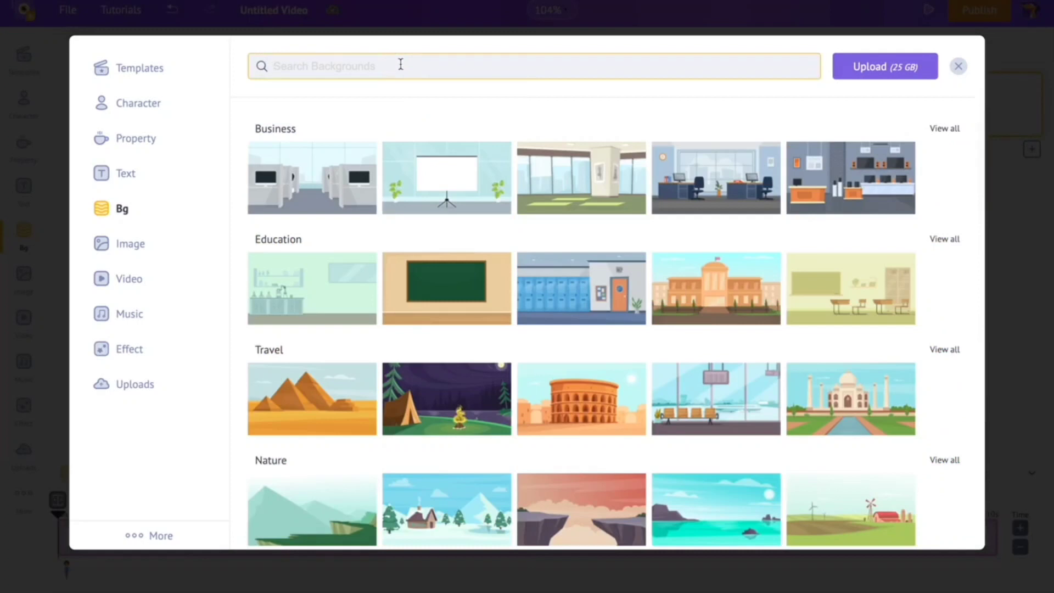
type("studio")
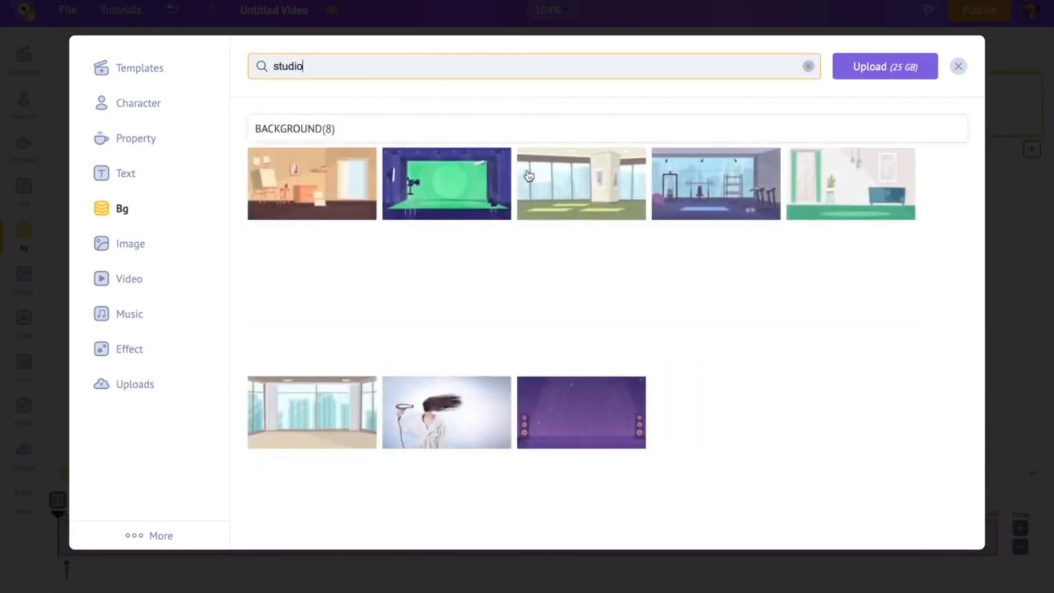
left_click(475, 191)
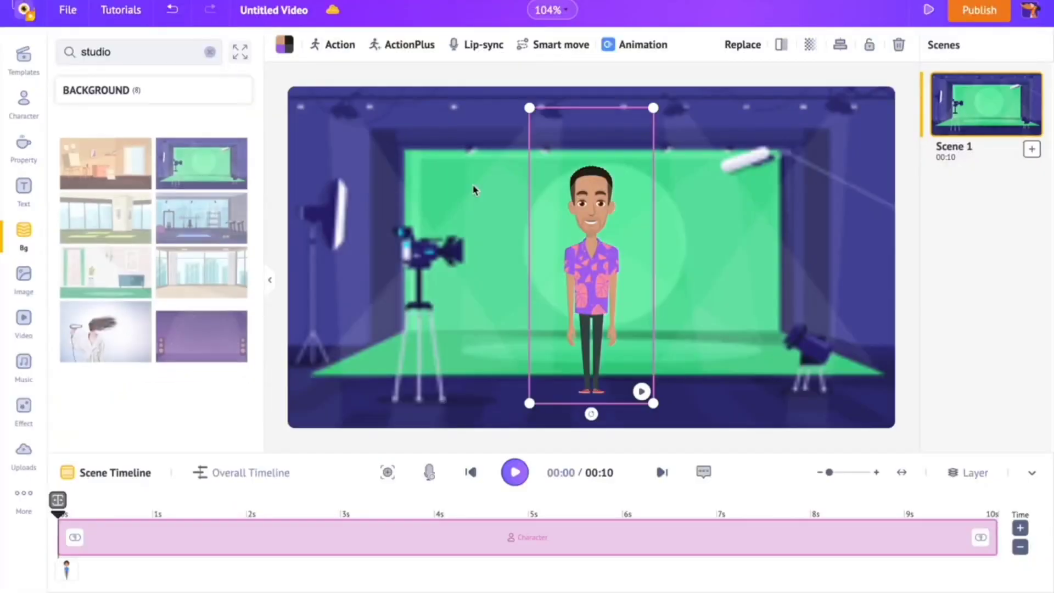
- Shrink the character a little and move it down to stand in front of the green screen
left_click_drag(590, 291, 601, 295)
left_click_drag(663, 407, 659, 391)
left_click_drag(612, 312, 619, 333)
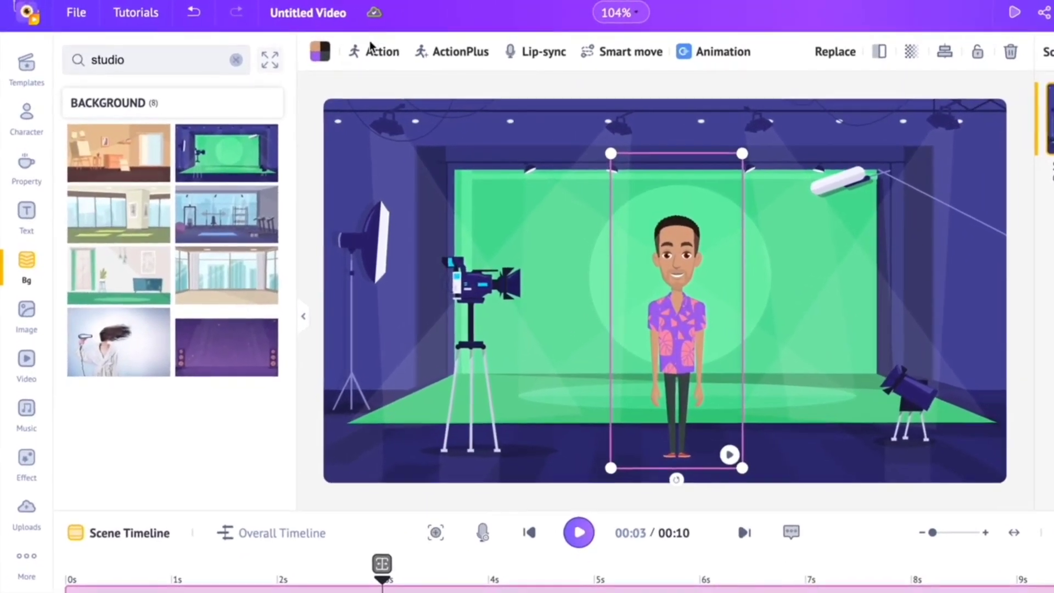
- Try the outstretched-arm presenting, Standing And Crying and Jumping With A Trophy actions on the character
left_click(354, 48)
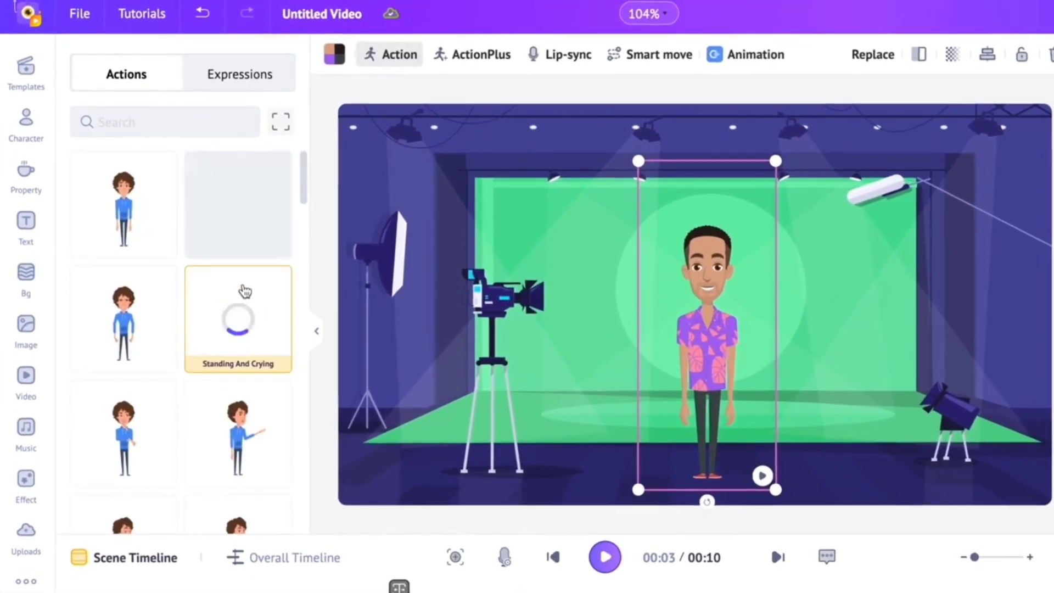
left_click(248, 196)
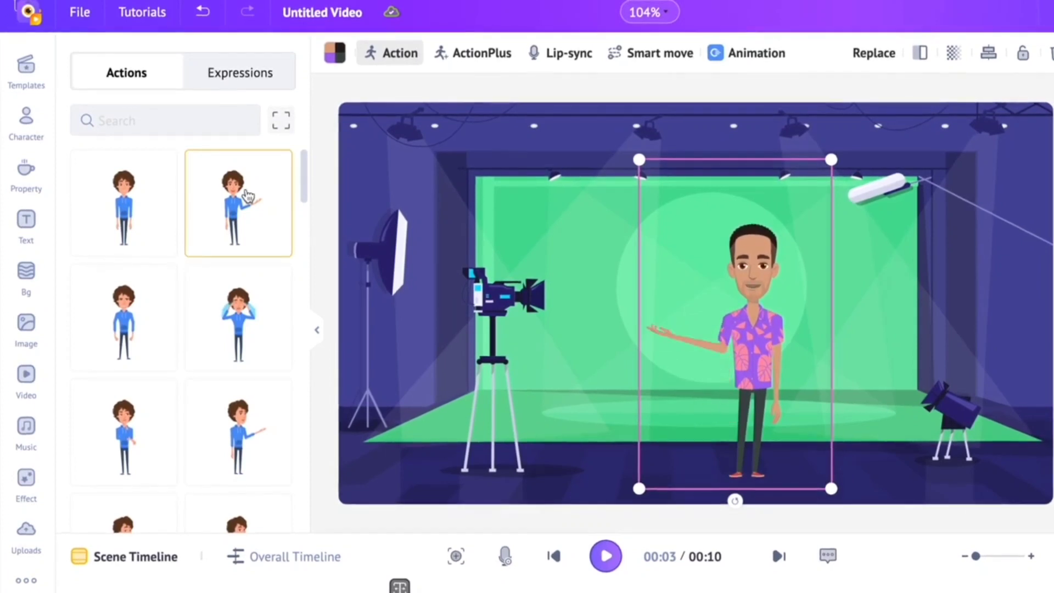
left_click(244, 324)
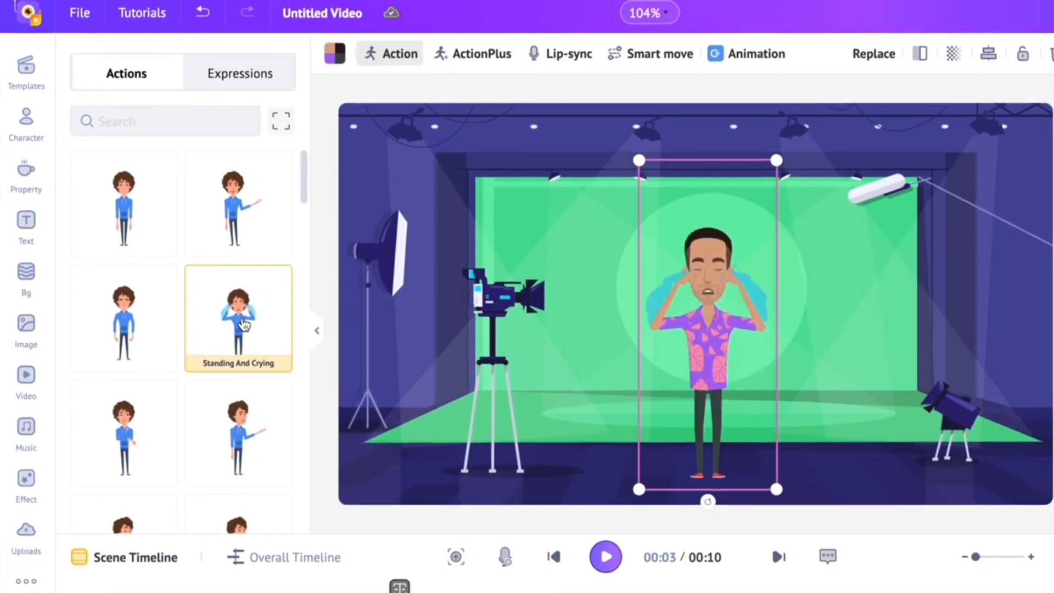
scroll(231, 357, "down", 5)
scroll(230, 363, "down", 1)
left_click(231, 377)
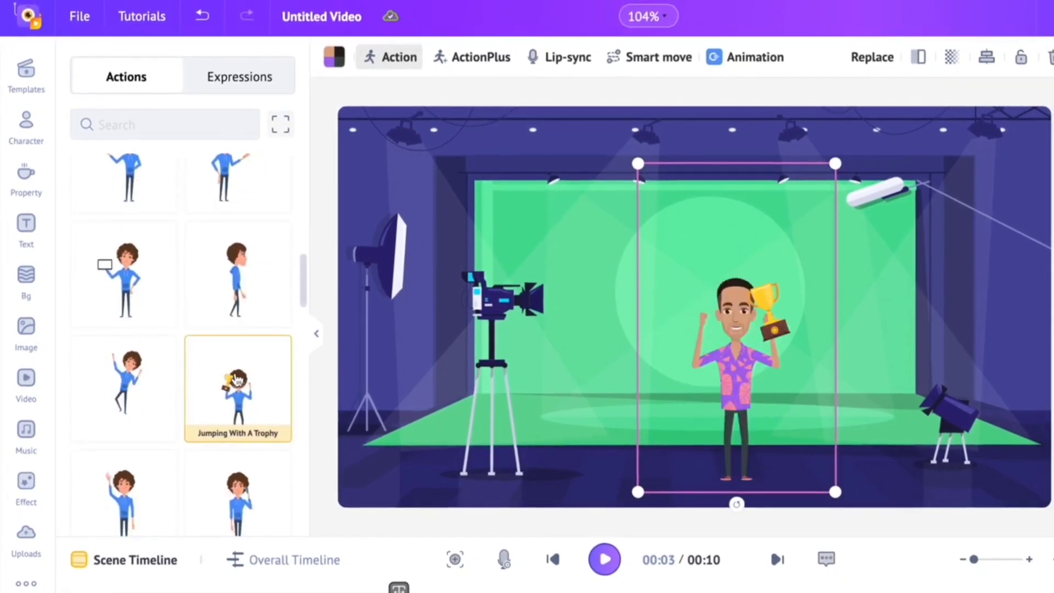
- Give the character the Talking On Phone action and look through the rest of the action library
scroll(236, 379, "down", 3)
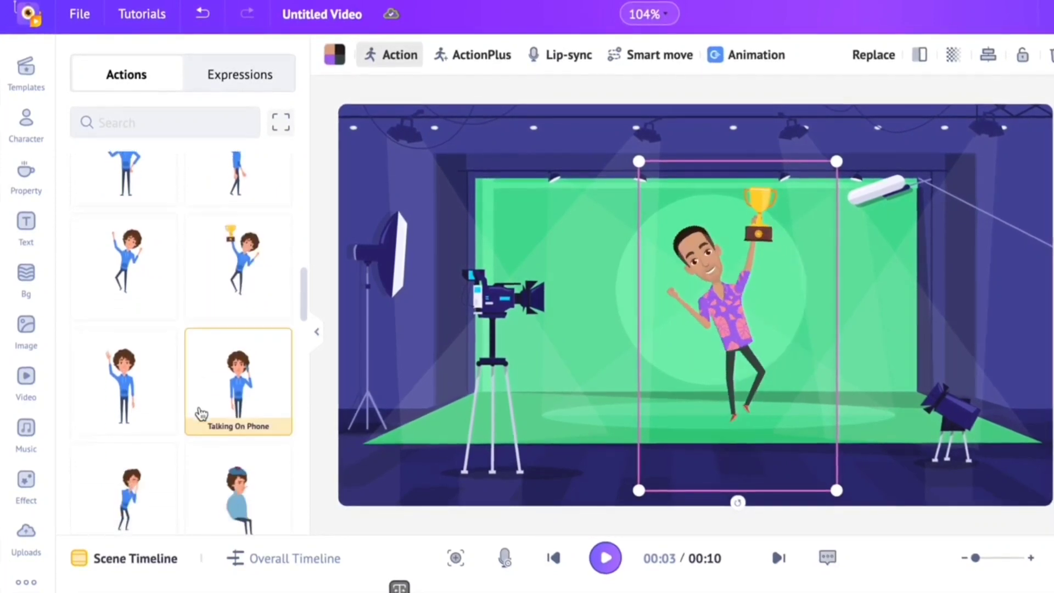
left_click(239, 324)
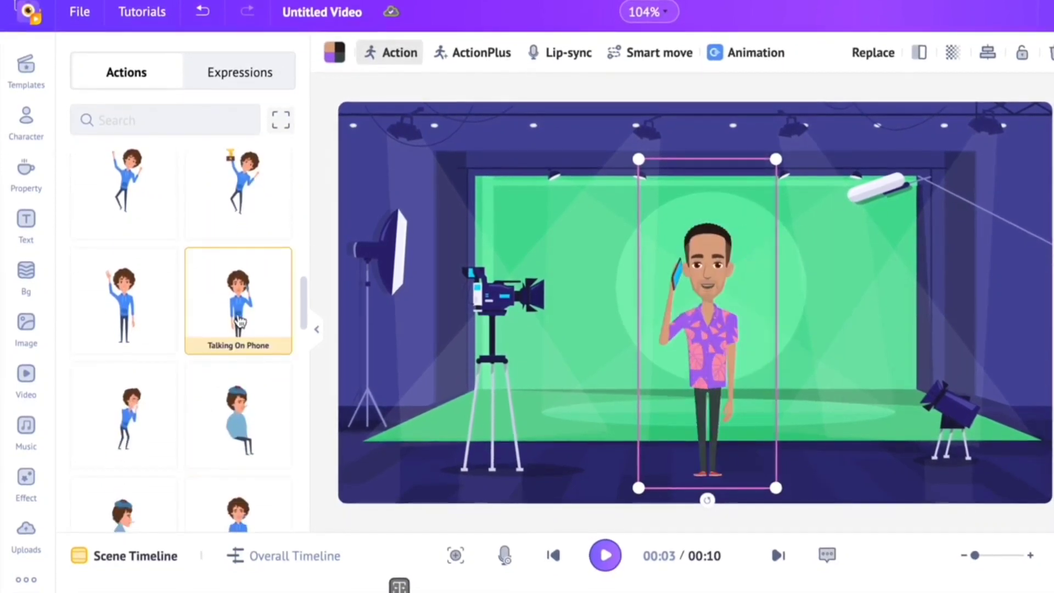
scroll(239, 322, "down", 6)
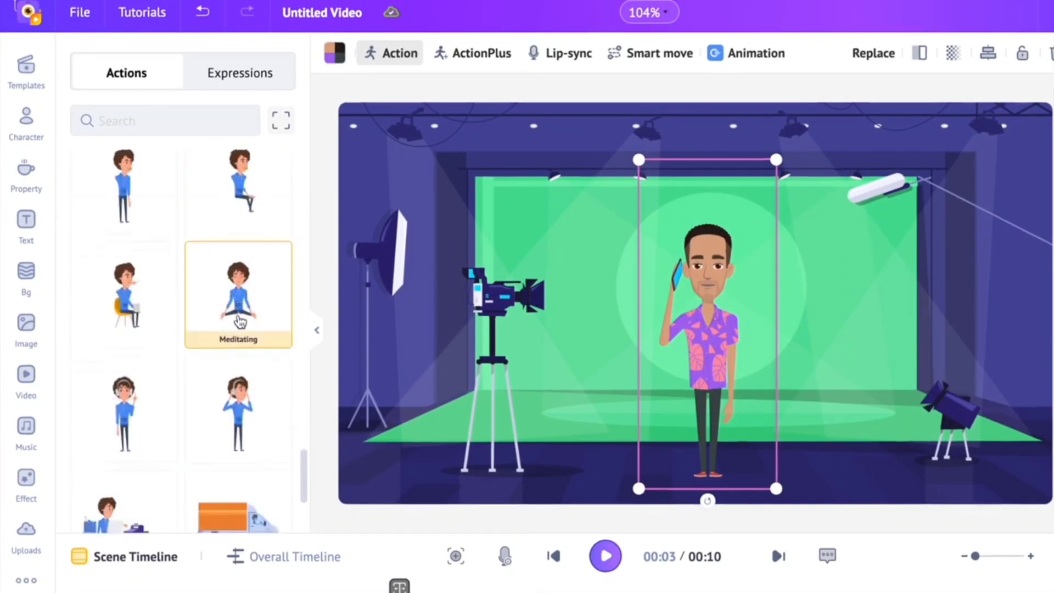
scroll(240, 323, "down", 5)
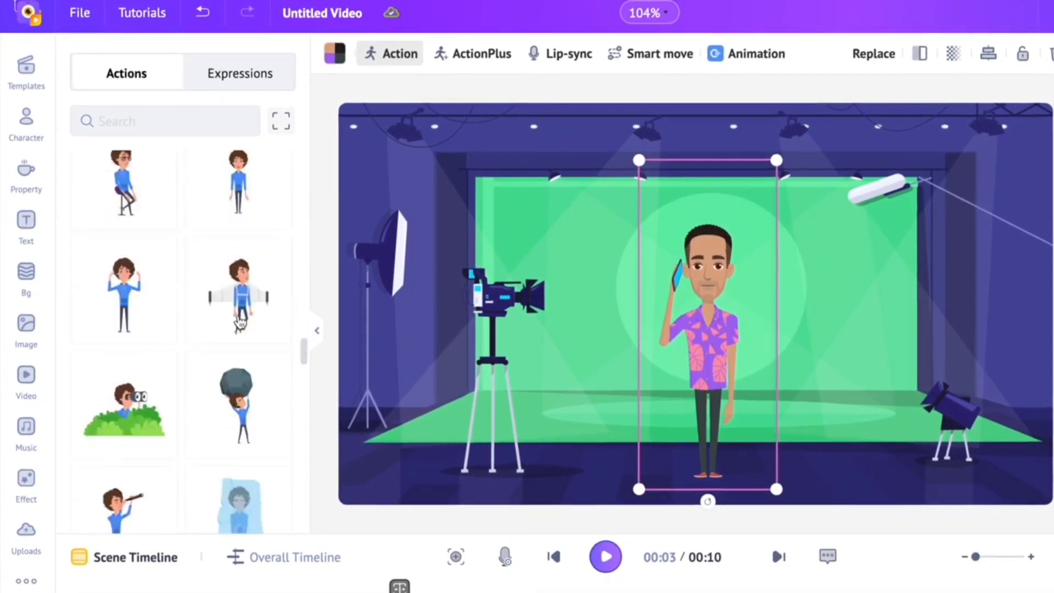
scroll(240, 322, "up", 12)
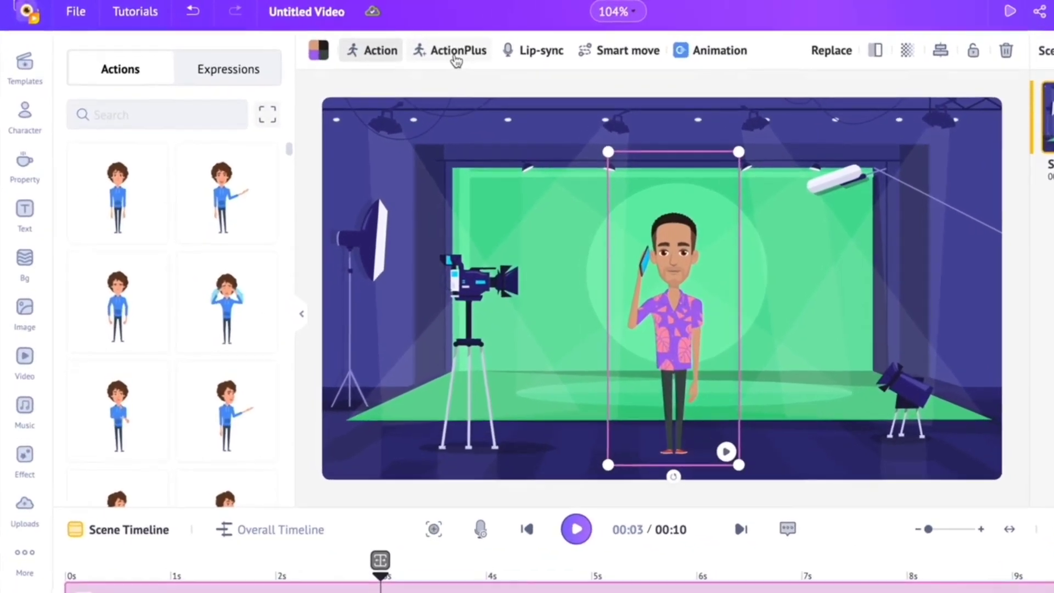
- Start an ActionPlus sequence with a Walking action found by searching "walk", and place the character outside the scene's right edge
left_click(456, 52)
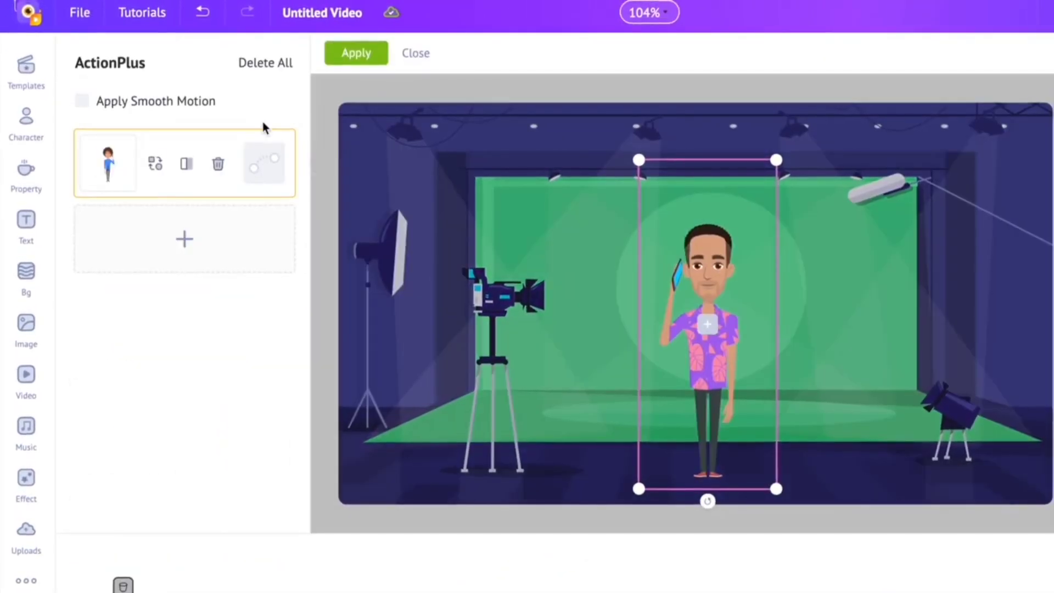
left_click(156, 167)
left_click(162, 162)
type("walk")
left_click(259, 255)
scroll(255, 346, "down", 5)
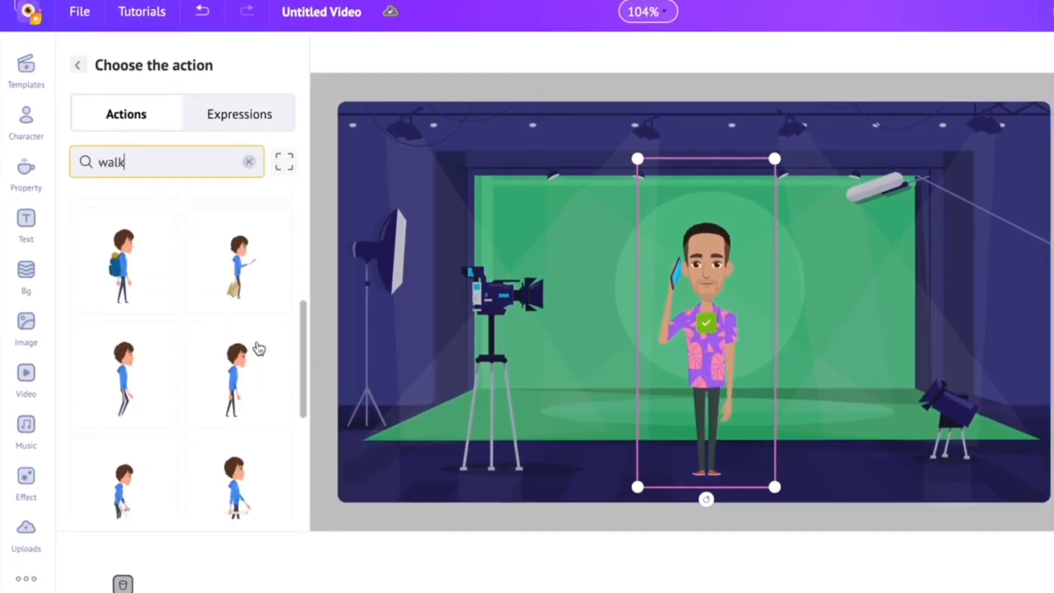
scroll(197, 382, "down", 10)
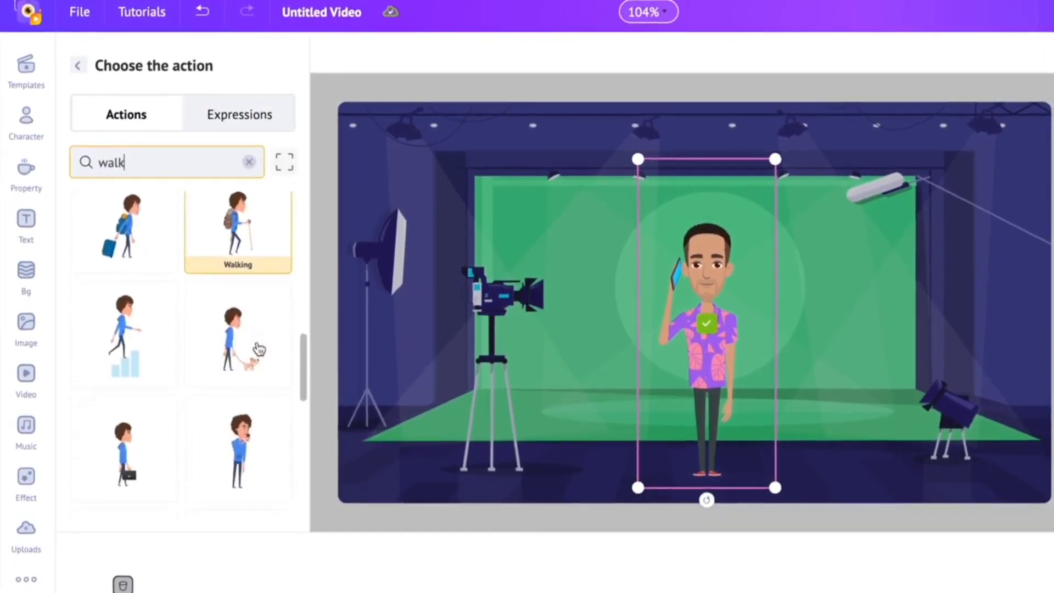
scroll(197, 385, "down", 2)
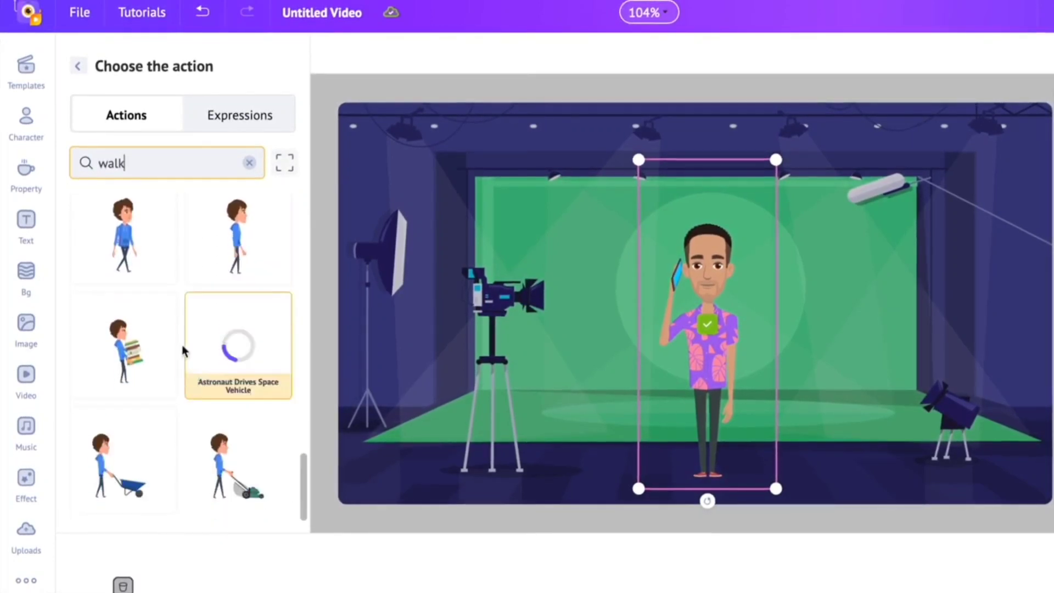
scroll(224, 263, "up", 1)
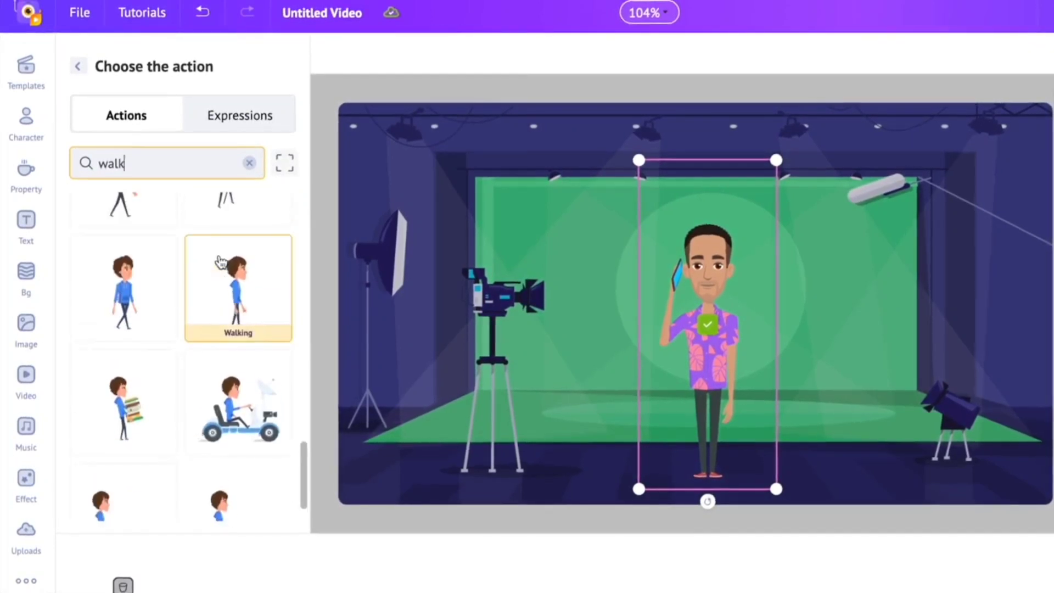
left_click(246, 284)
left_click_drag(858, 332, 1048, 366)
left_click_drag(892, 310, 915, 328)
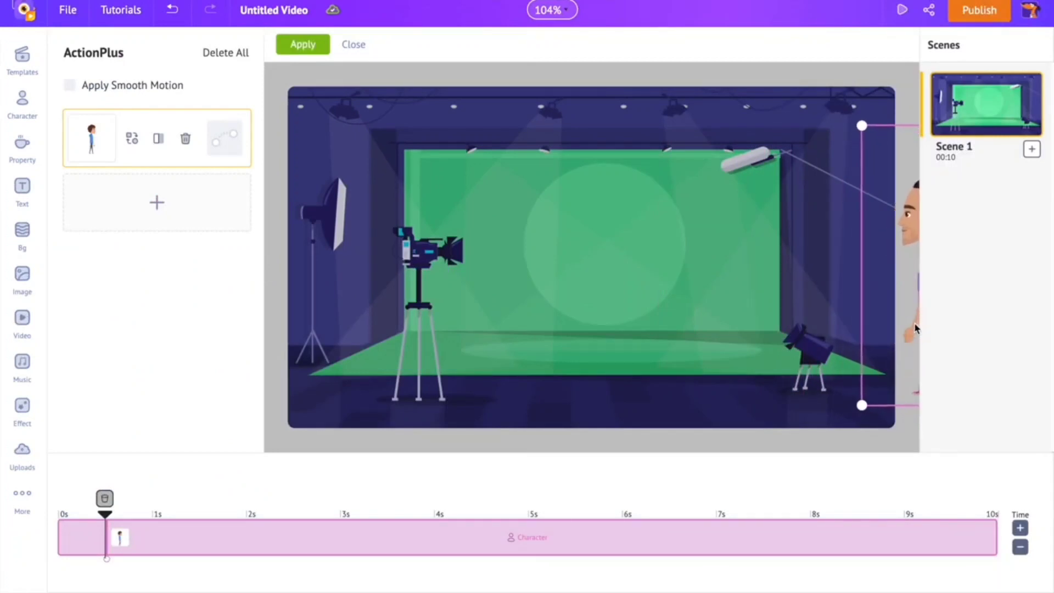
- Add the Waving And Saying Hi action as the second action and move the character to the centre of the green screen
left_click(166, 213)
type("wave")
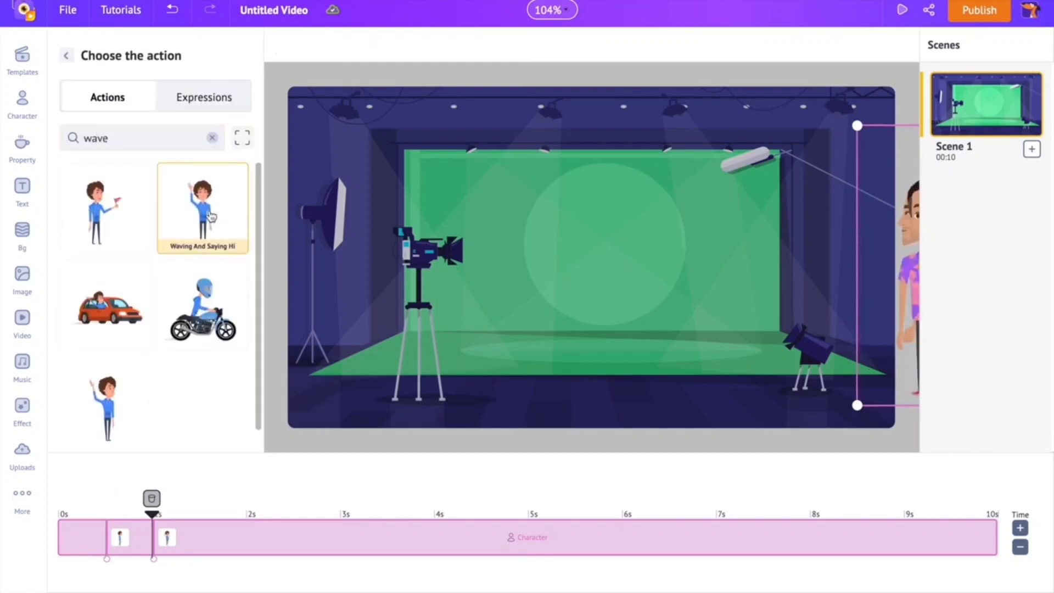
left_click_drag(863, 357, 607, 272)
left_click(607, 273)
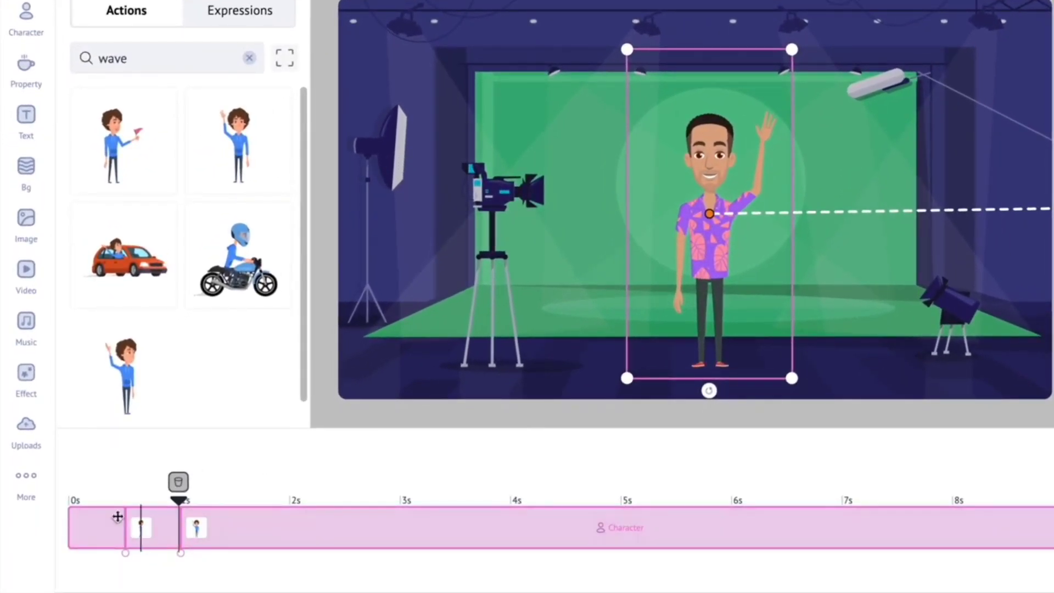
- Retime the sequence on the timeline so walking starts at about 0.2 s and waving at about 3.9 s
left_click_drag(137, 531, 104, 531)
left_click_drag(201, 536, 515, 531)
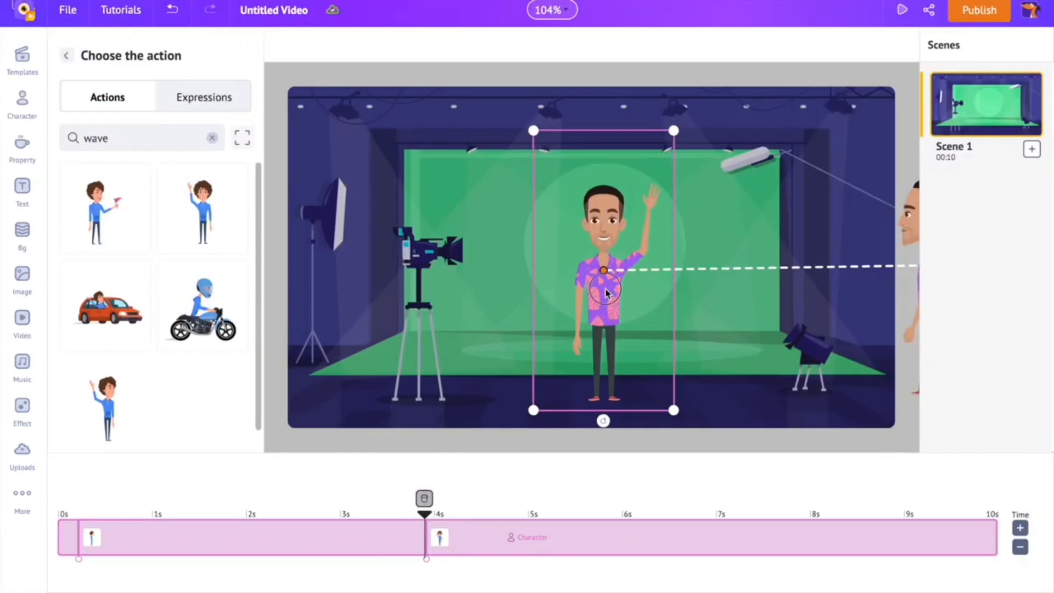
left_click(605, 288)
- Add a standing talking action found by searching "talk" as the third action, and have it start at about 5.8 s
left_click(160, 271)
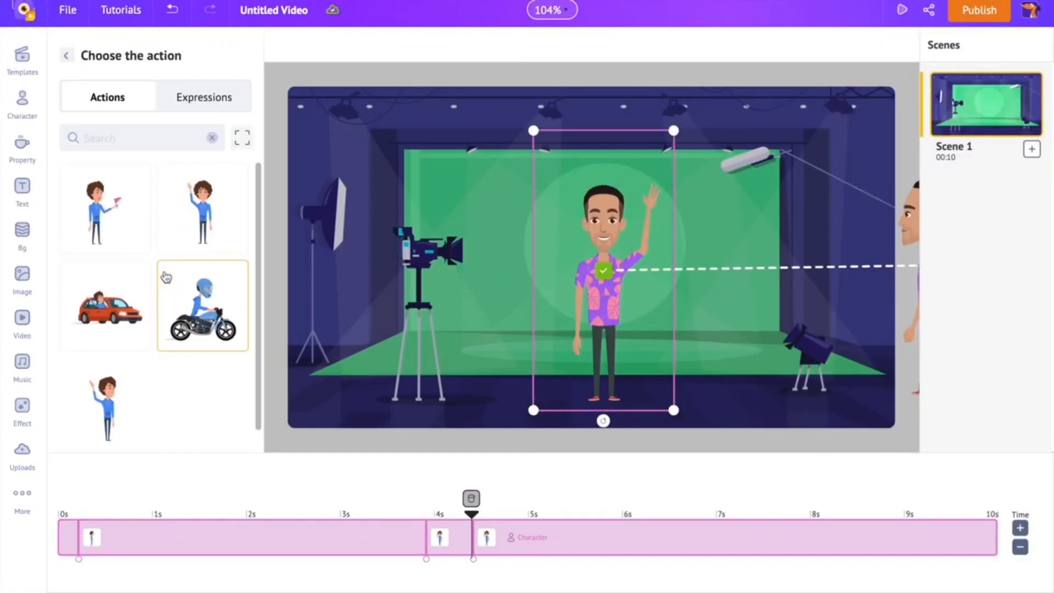
left_click(147, 138)
type("talk")
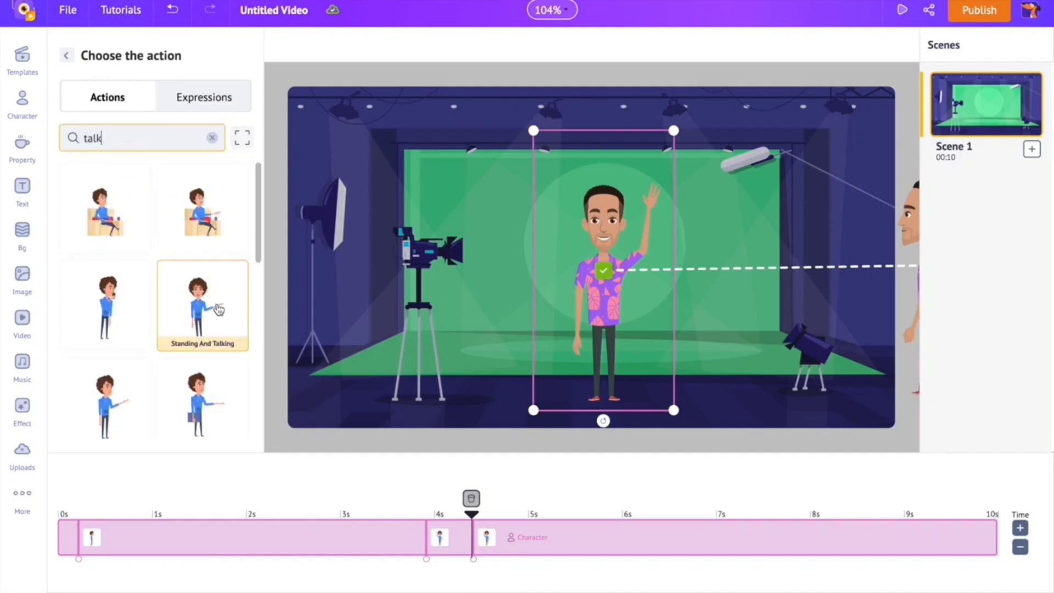
left_click(218, 310)
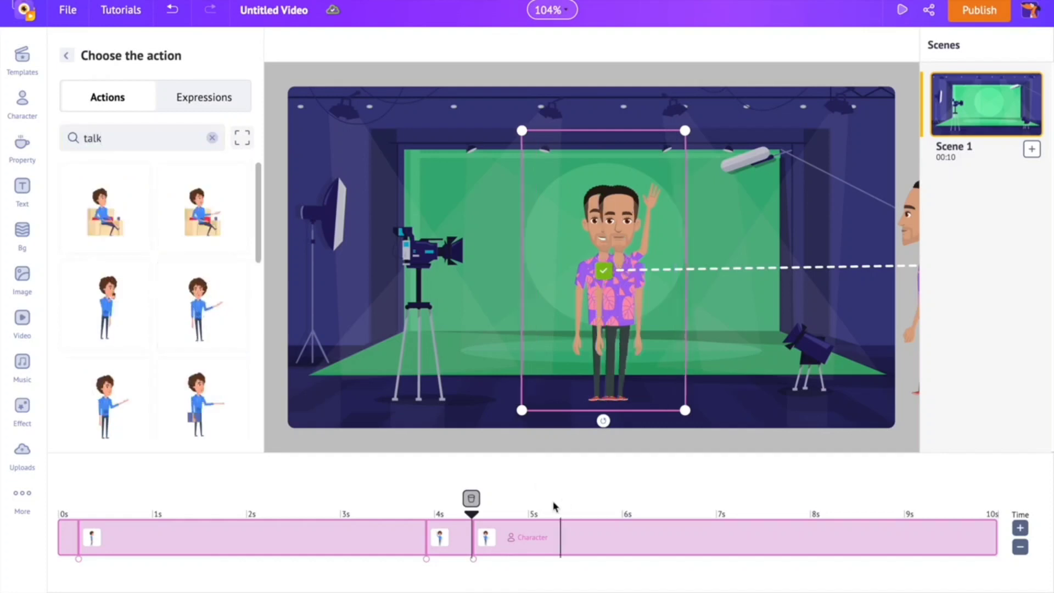
left_click_drag(481, 538, 616, 541)
left_click(605, 275)
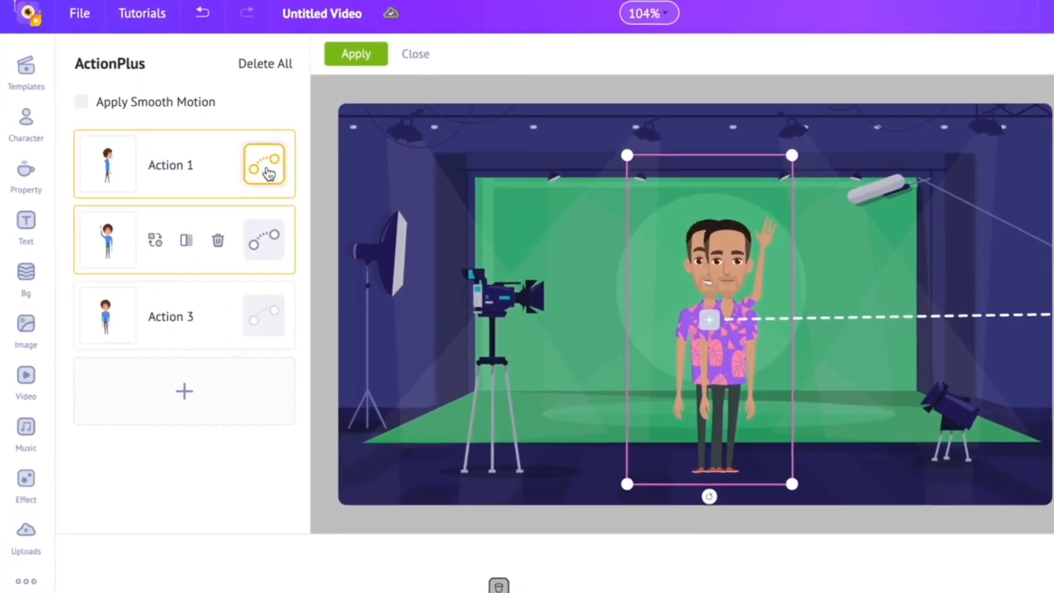
- Apply the sequence with smooth motion enabled for Action 1 and Action 2, and play the scene from the start
left_click(268, 170)
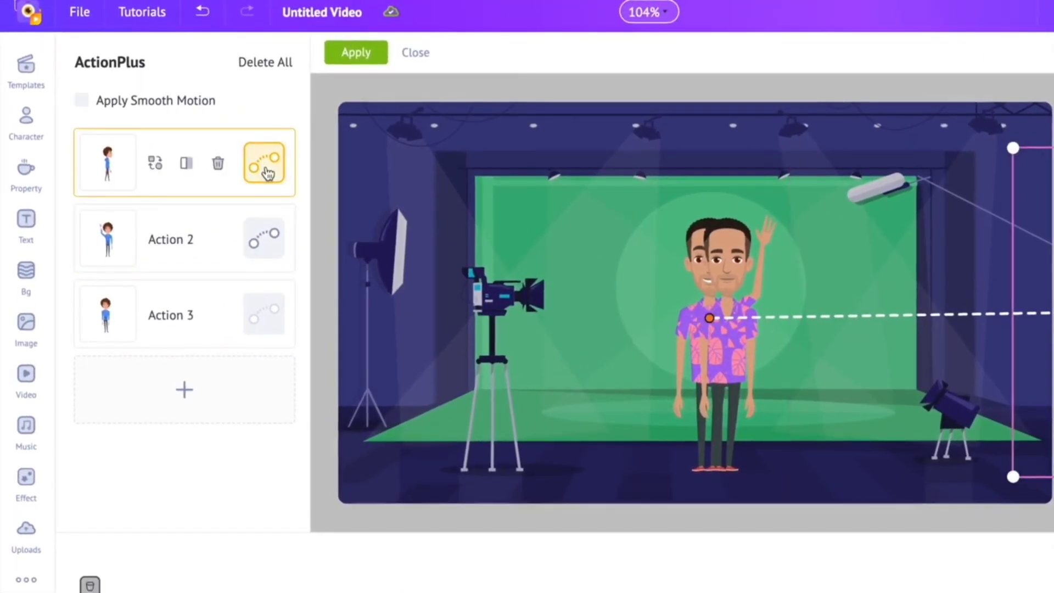
left_click(264, 241)
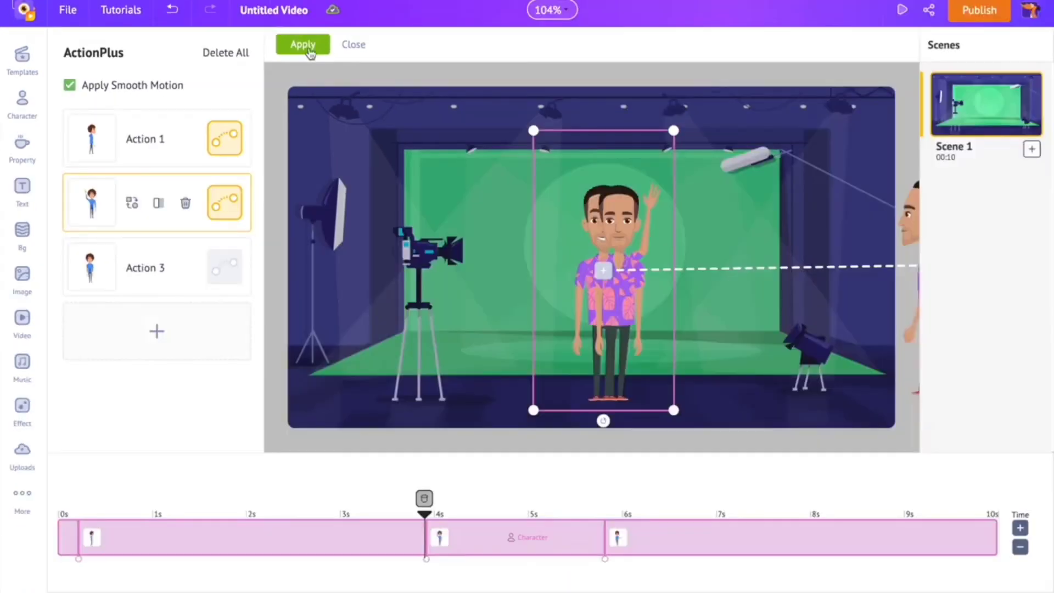
left_click(309, 49)
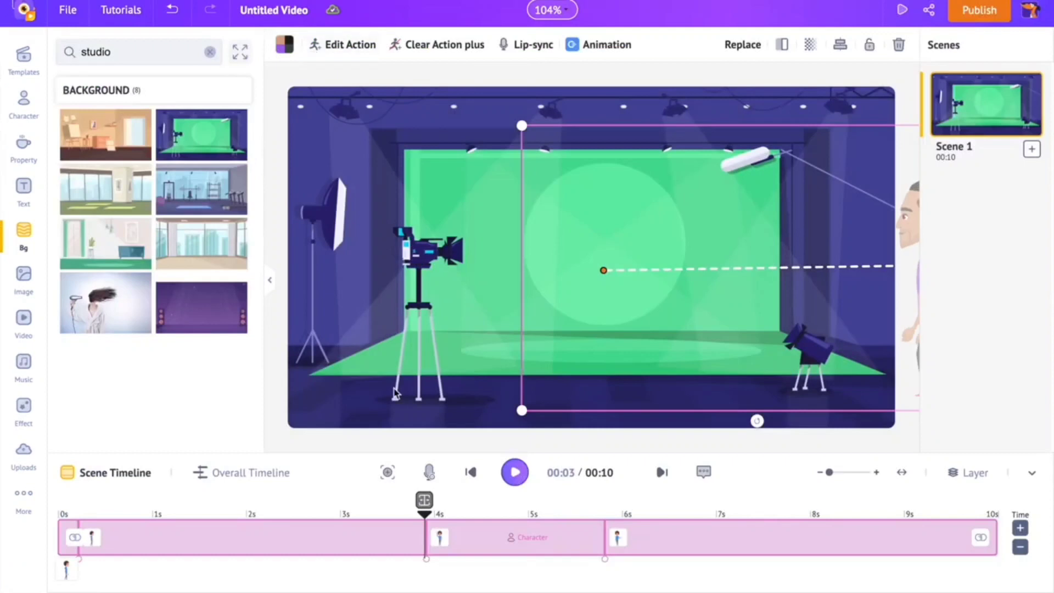
left_click(478, 475)
left_click(517, 475)
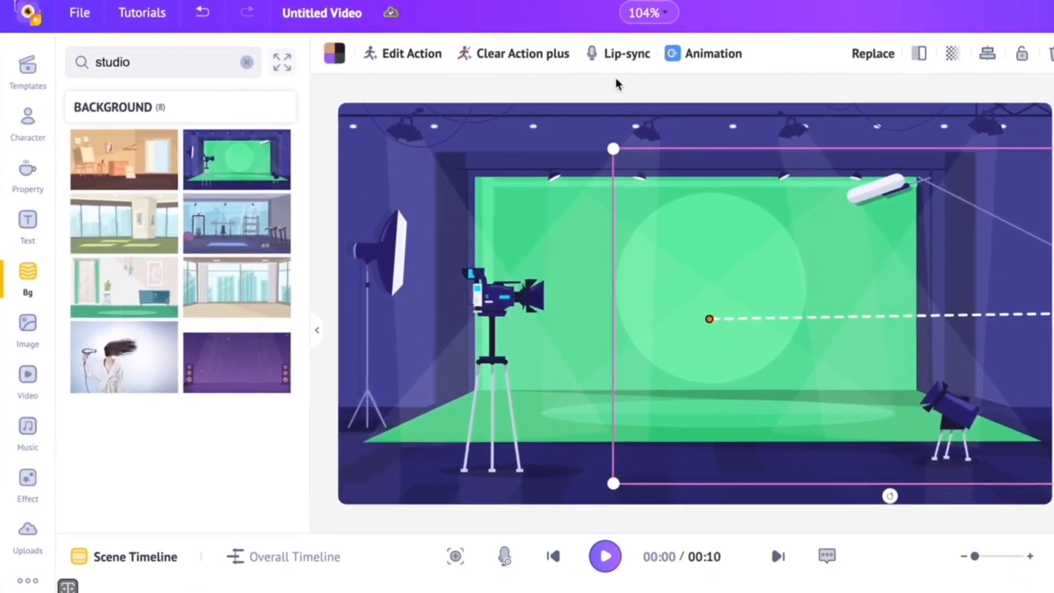
- Open the character's lip-sync options and look at the voice upload option, browsing the file chooser without picking a file
left_click(604, 64)
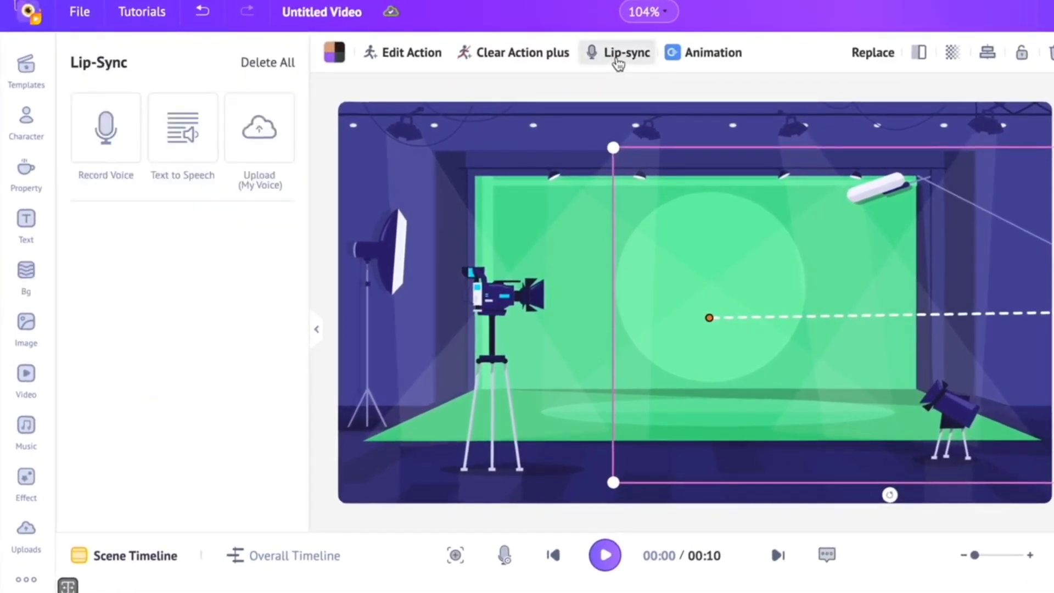
left_click(268, 156)
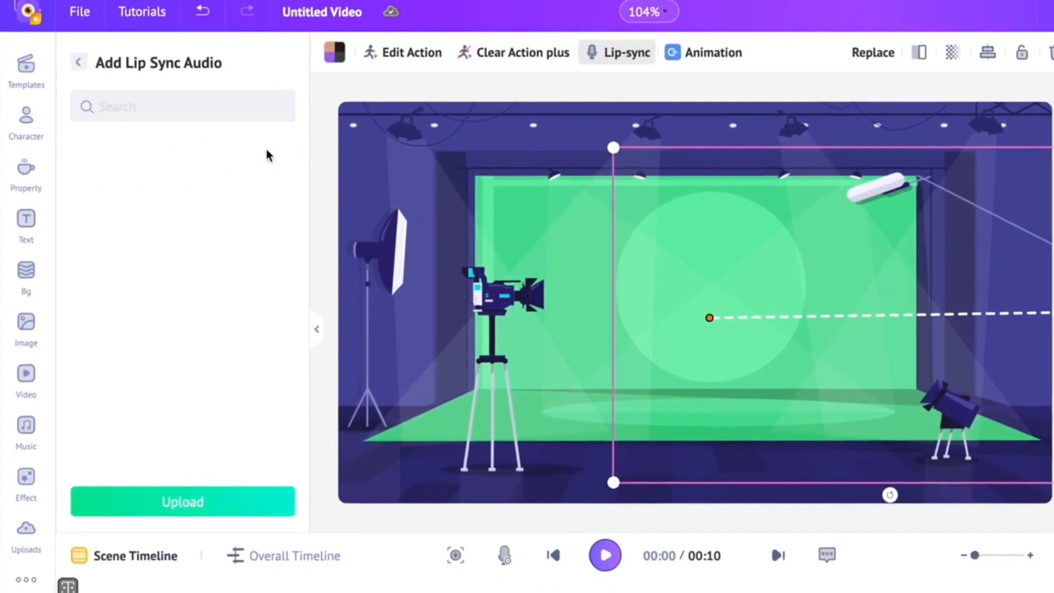
left_click(239, 500)
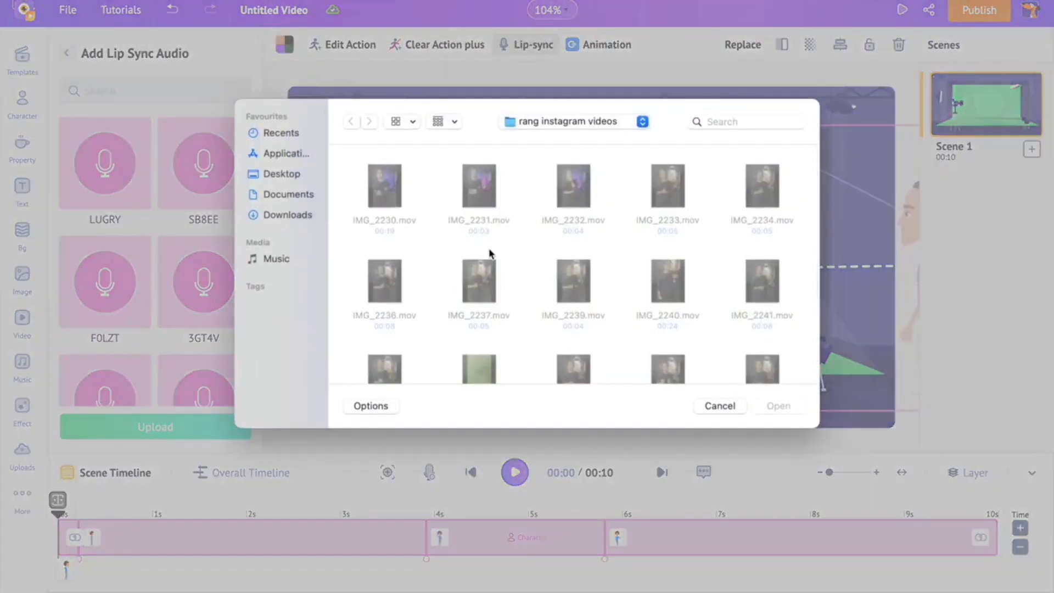
scroll(488, 254, "down", 5)
scroll(488, 251, "up", 5)
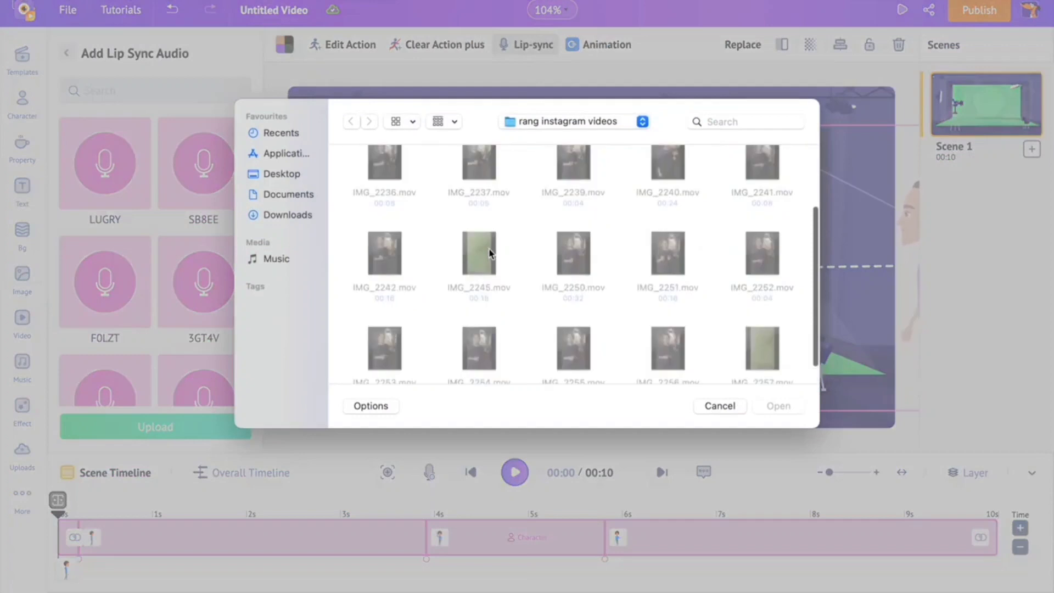
left_click(720, 406)
left_click(66, 52)
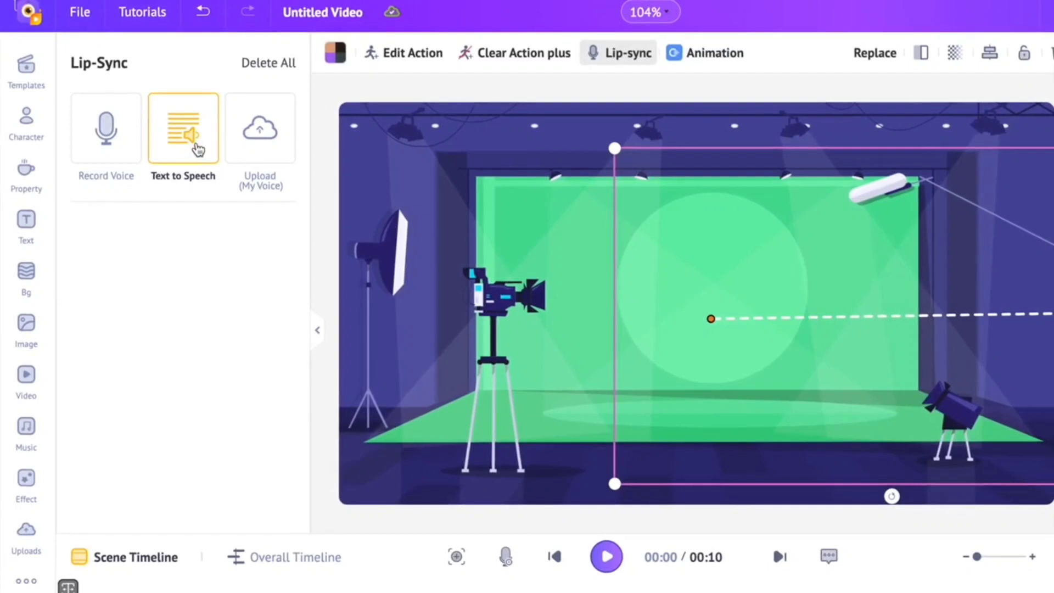
- Enter the text-to-speech script "Hello there! welcome to the channel. Let's learn how to make animations!" for the lip-sync
left_click(189, 144)
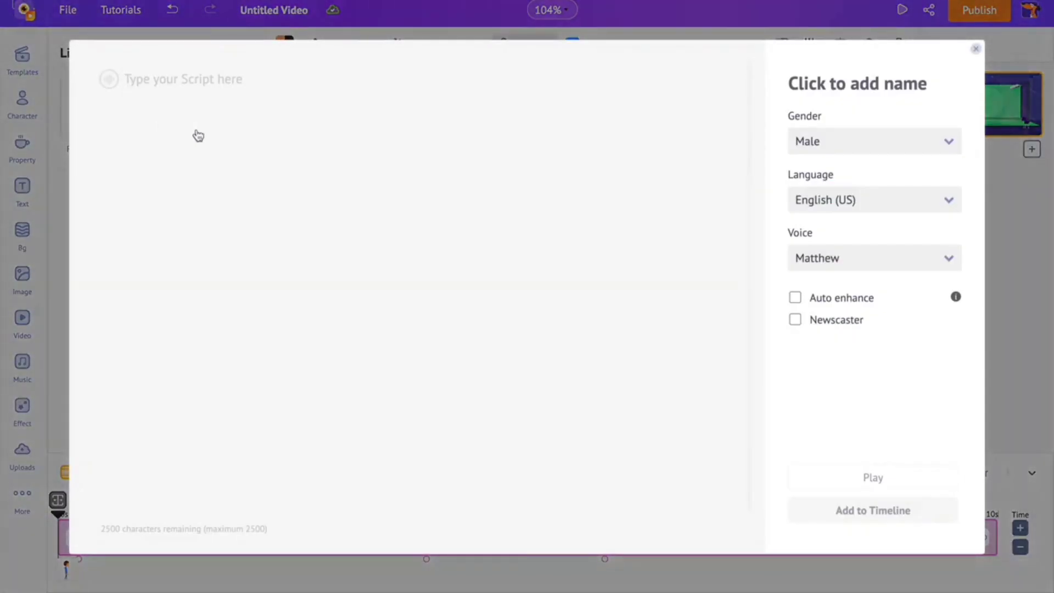
type("Hello there! welcome to the channel. Let's learn how to make animations!")
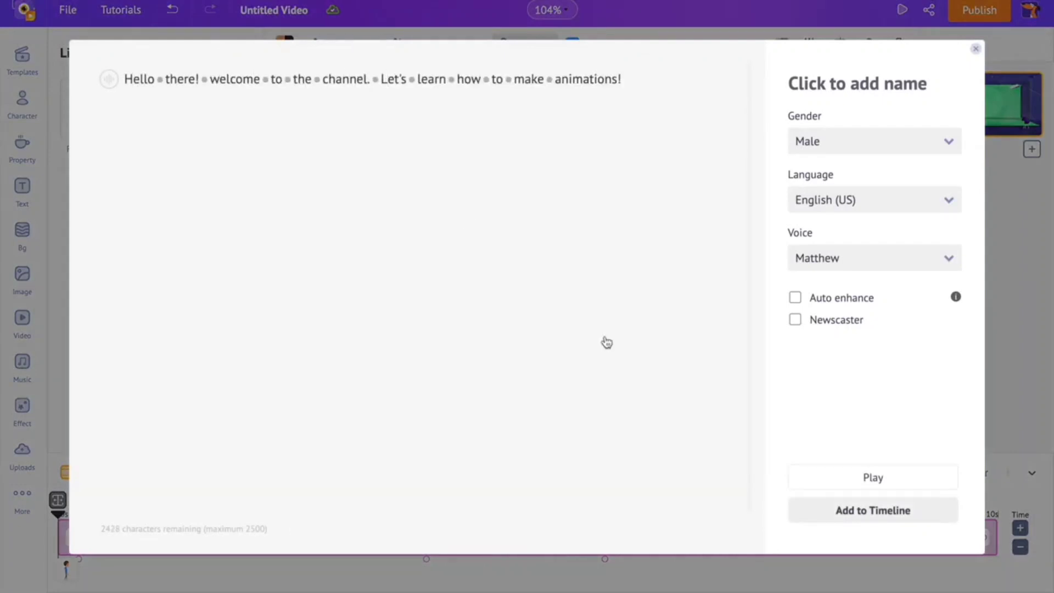
- Choose the male English (US) voice Joel for the script and listen to its preview
left_click(911, 149)
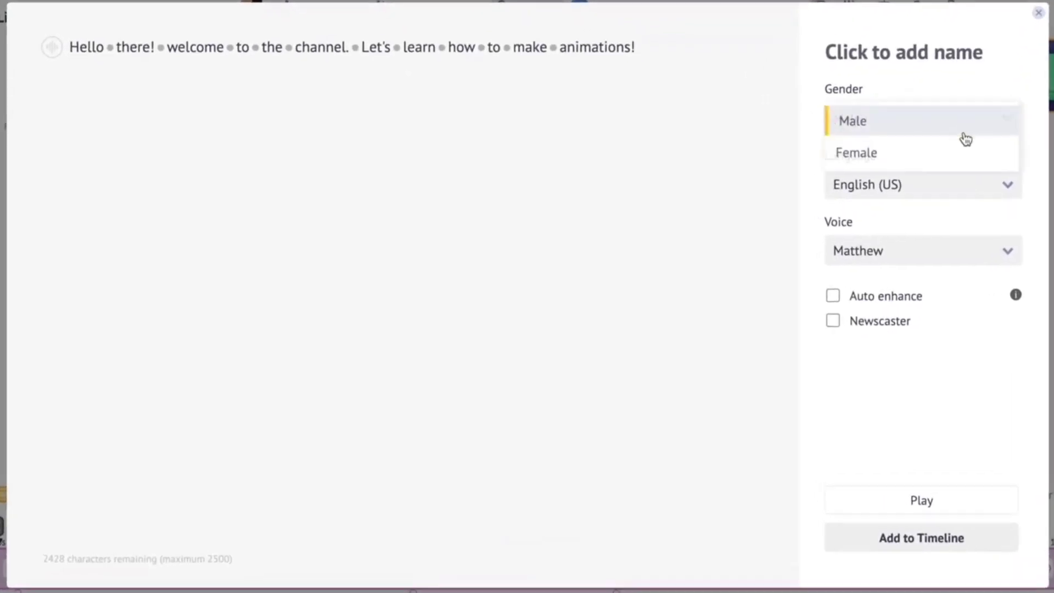
left_click(924, 135)
left_click(938, 183)
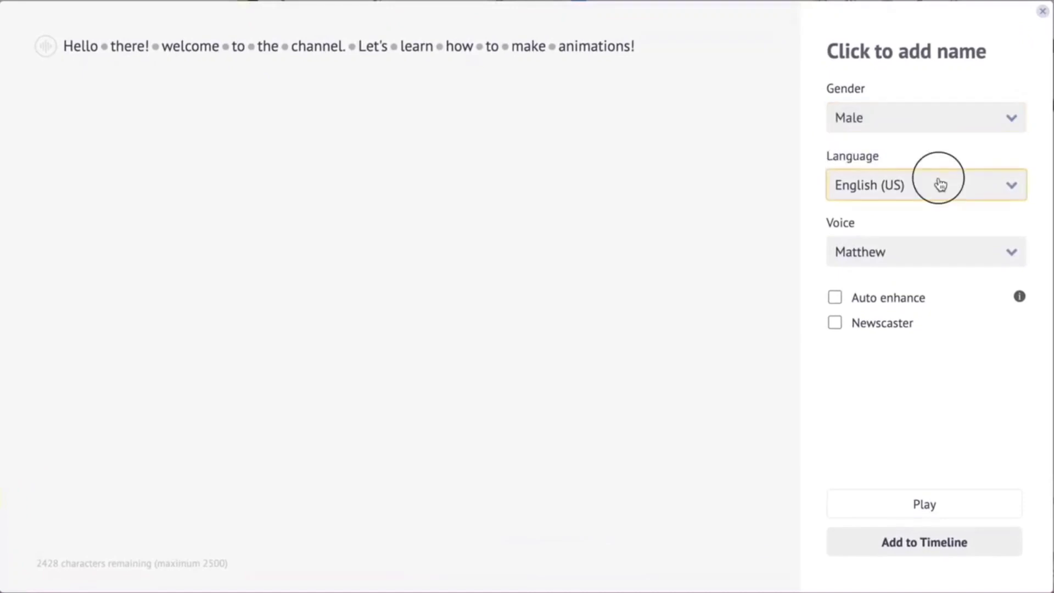
scroll(923, 358, "down", 10)
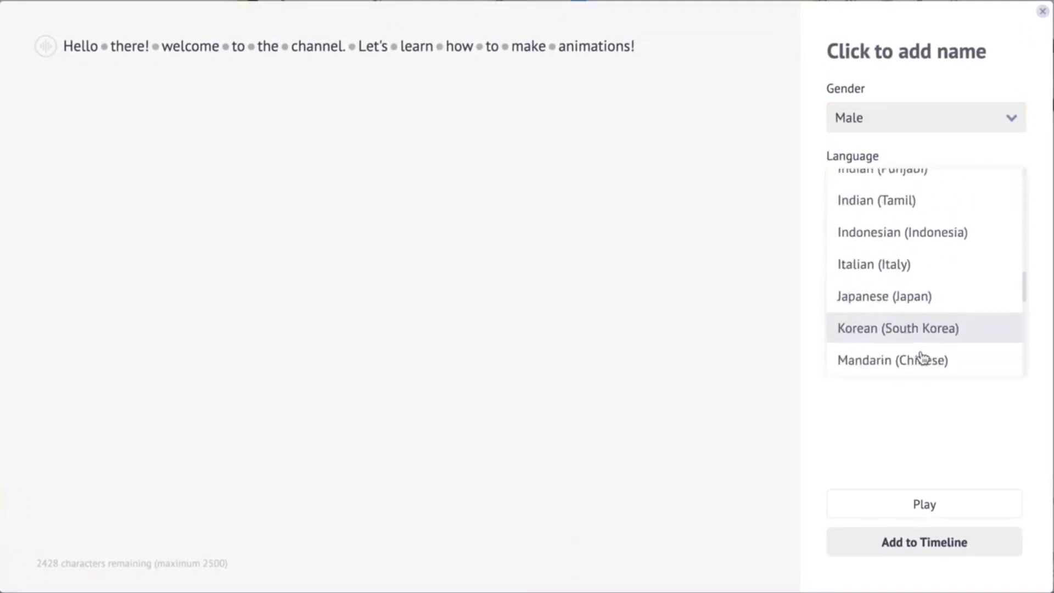
scroll(922, 356, "up", 10)
scroll(933, 298, "up", 5)
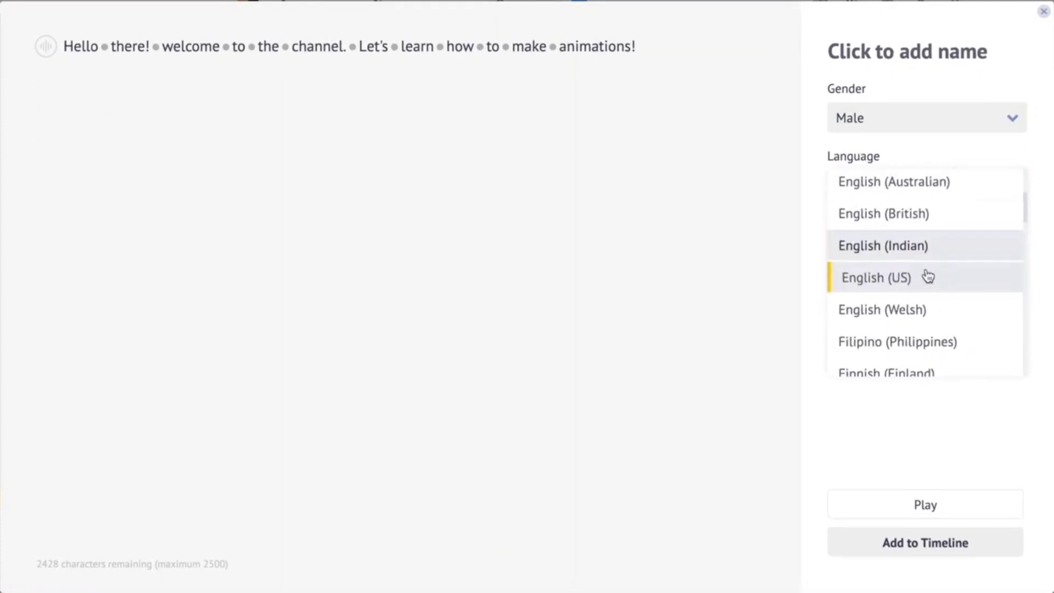
left_click(927, 275)
left_click(940, 264)
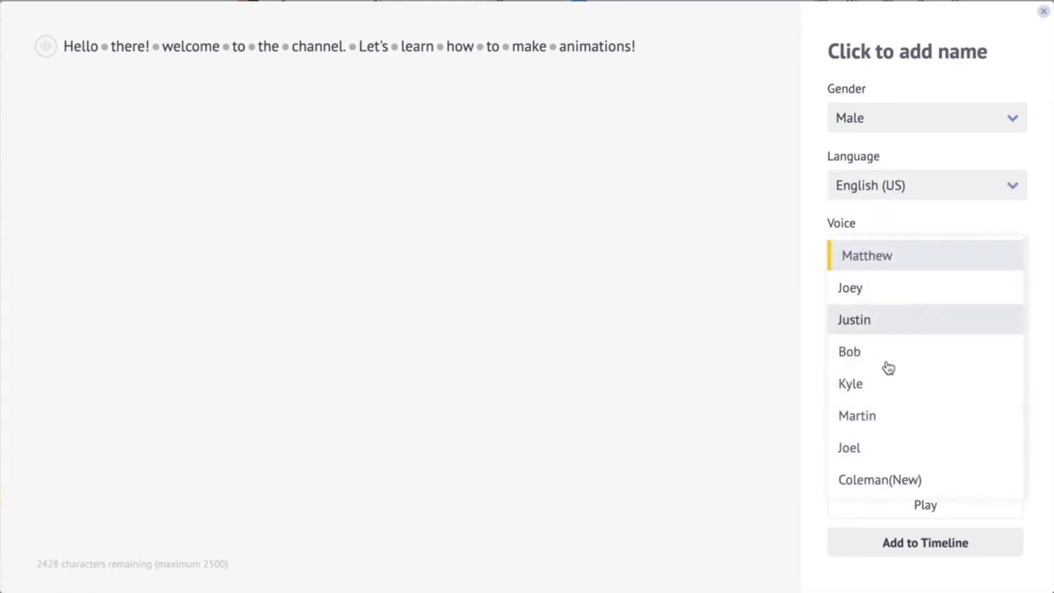
left_click(849, 446)
left_click(878, 501)
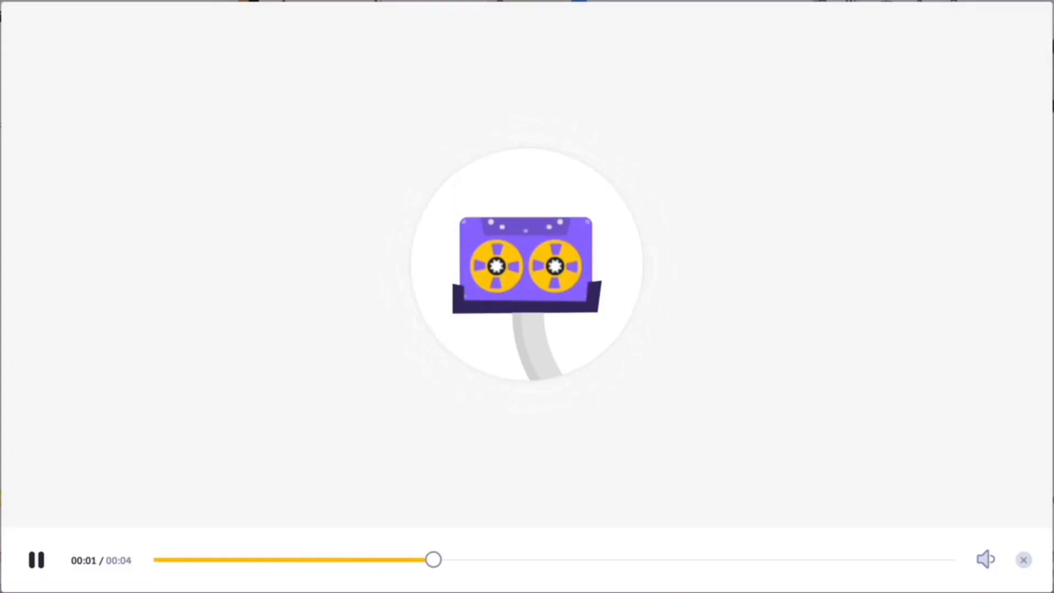
left_click(1024, 560)
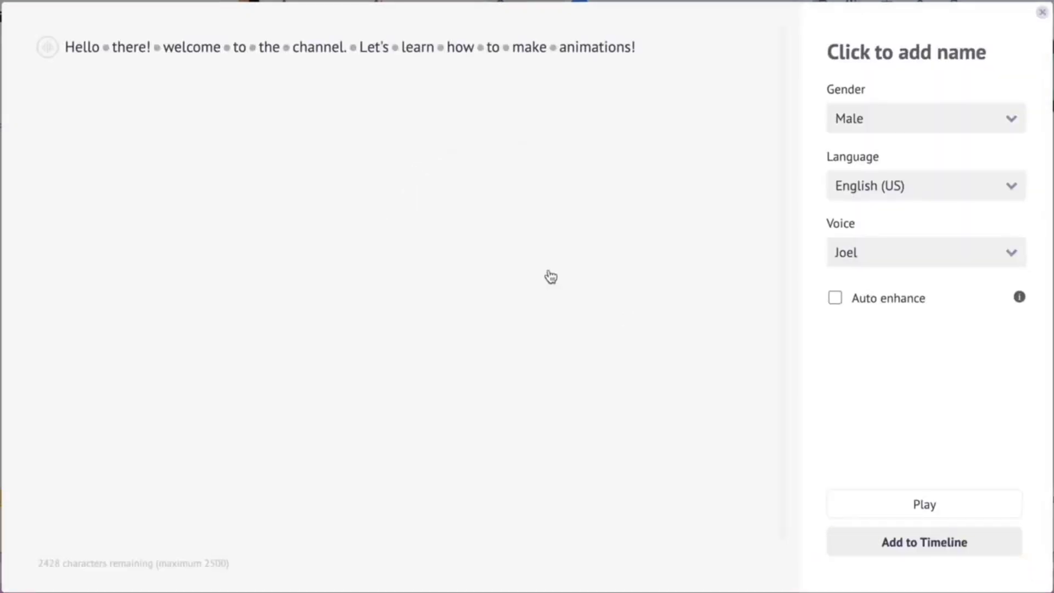
- Examine the script's Speed, Pitch and Volume voice settings
left_click(49, 50)
mouse_move(169, 176)
left_mouse_down()
mouse_move(298, 184)
mouse_move(172, 174)
left_mouse_up()
left_click(166, 91)
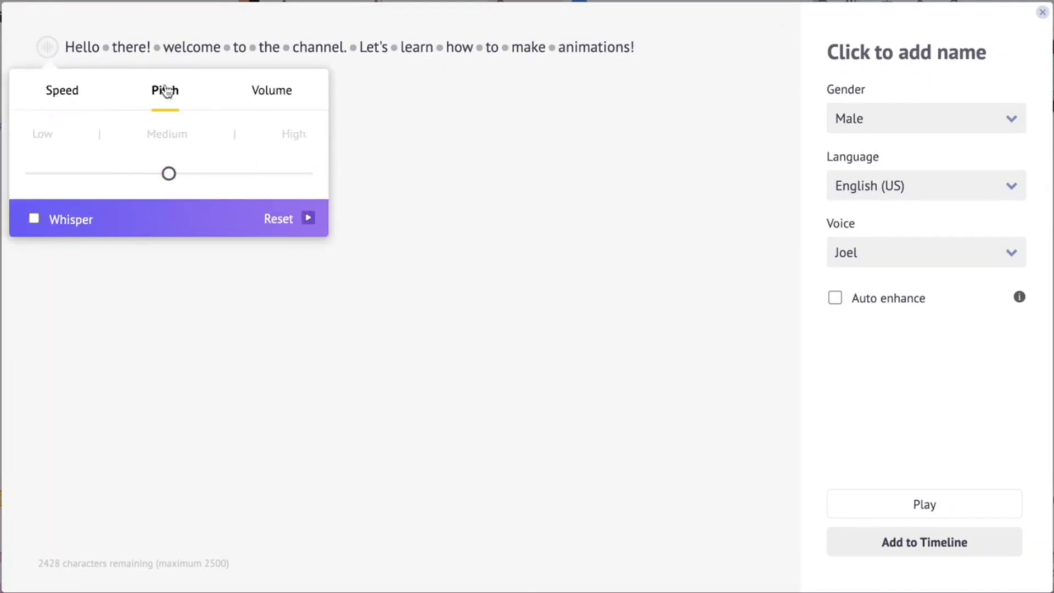
left_click(266, 94)
left_click(368, 176)
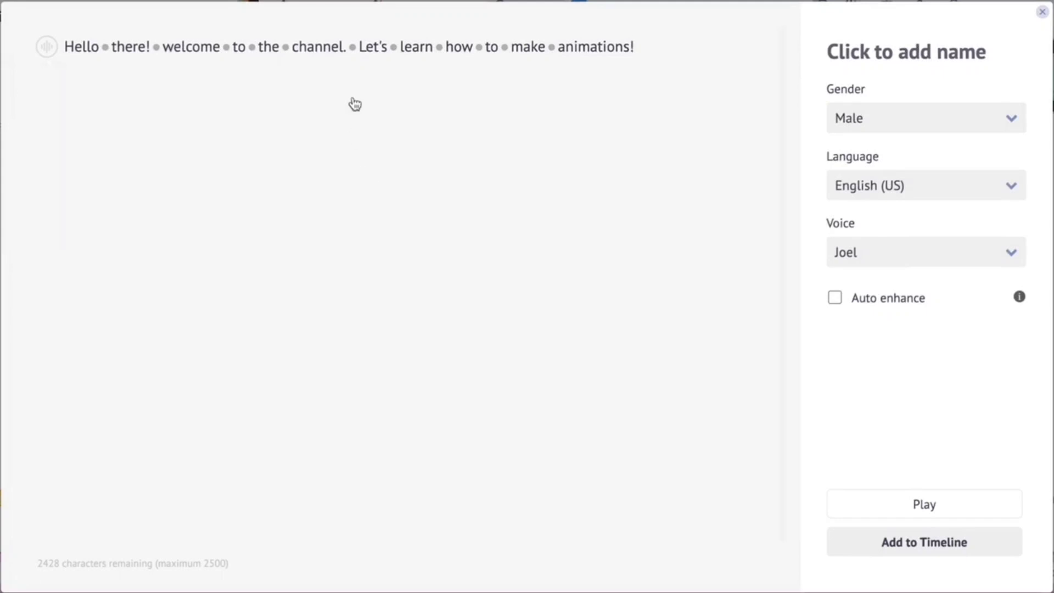
- Look at the breath options between "channel." and "Let's", and insert a break of about 0.5 s there
left_click(353, 48)
left_click(560, 96)
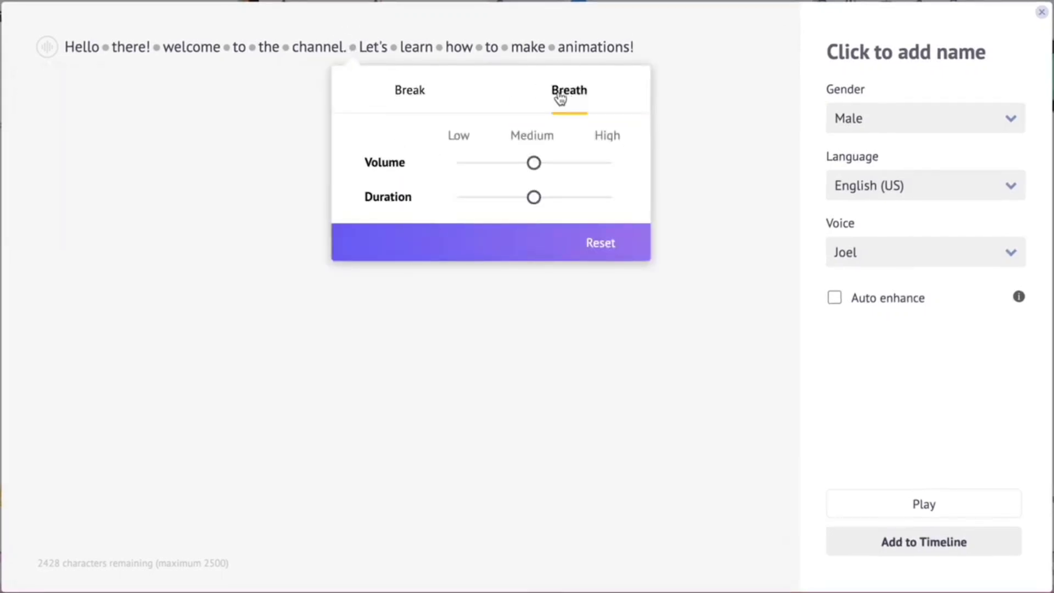
left_click(410, 90)
left_click_drag(358, 195, 400, 198)
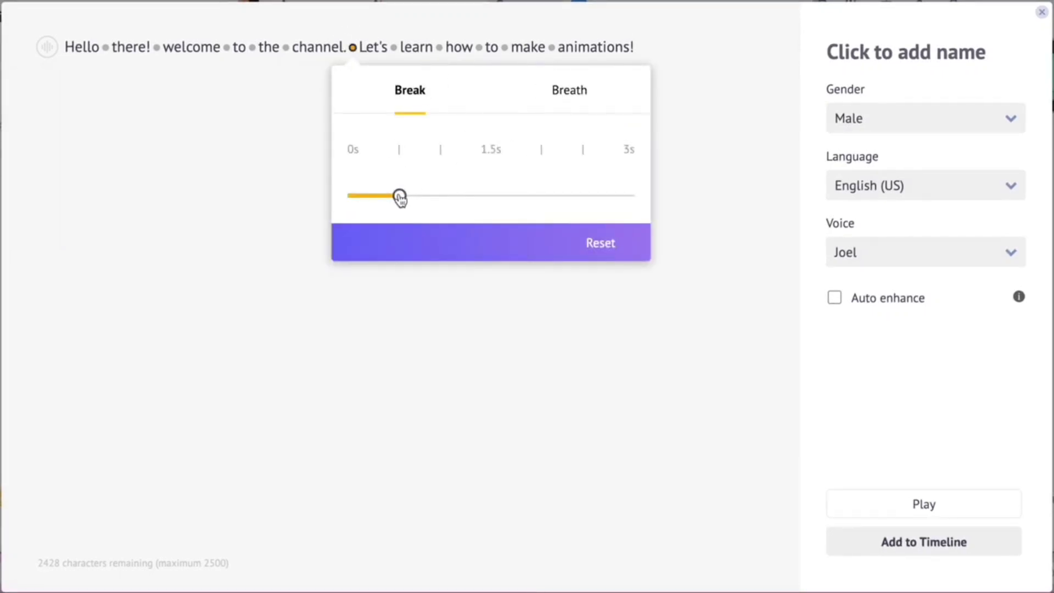
- Turn on Auto enhance for the script, preview the enhanced voice, and add it to the timeline
left_click(457, 136)
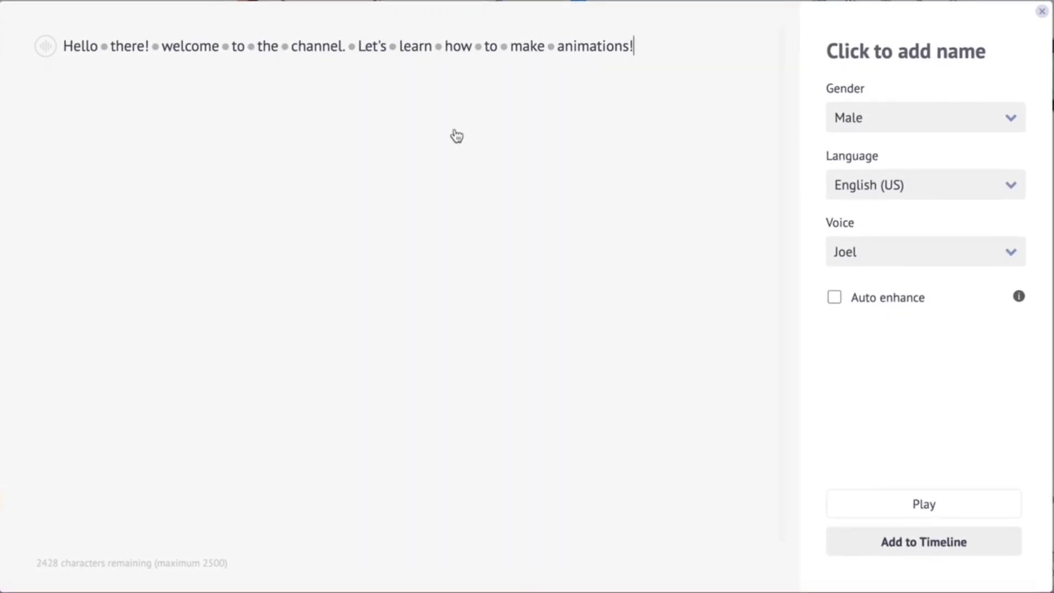
left_click(834, 299)
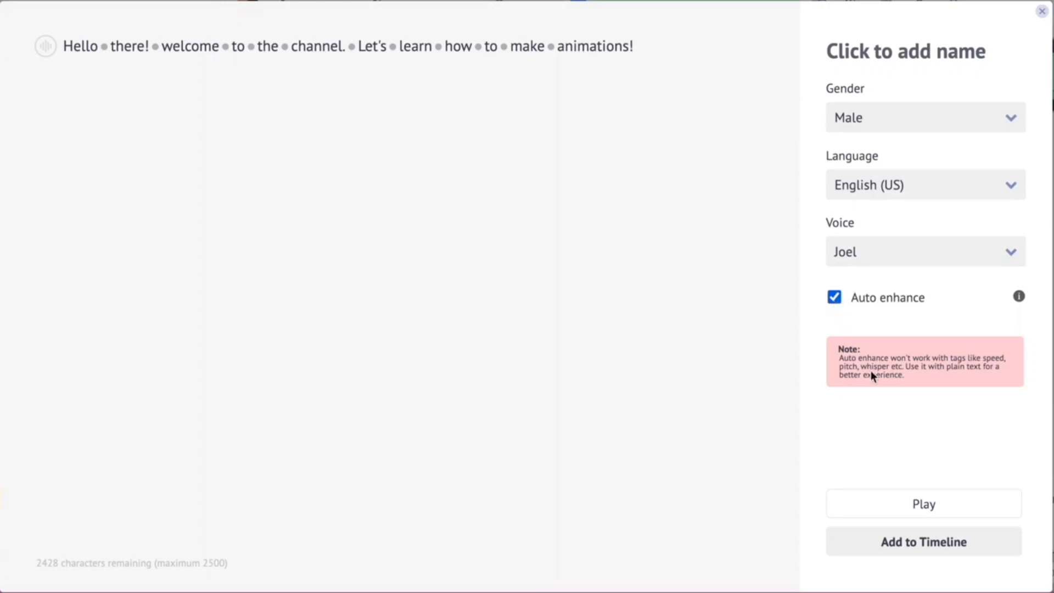
left_click(904, 498)
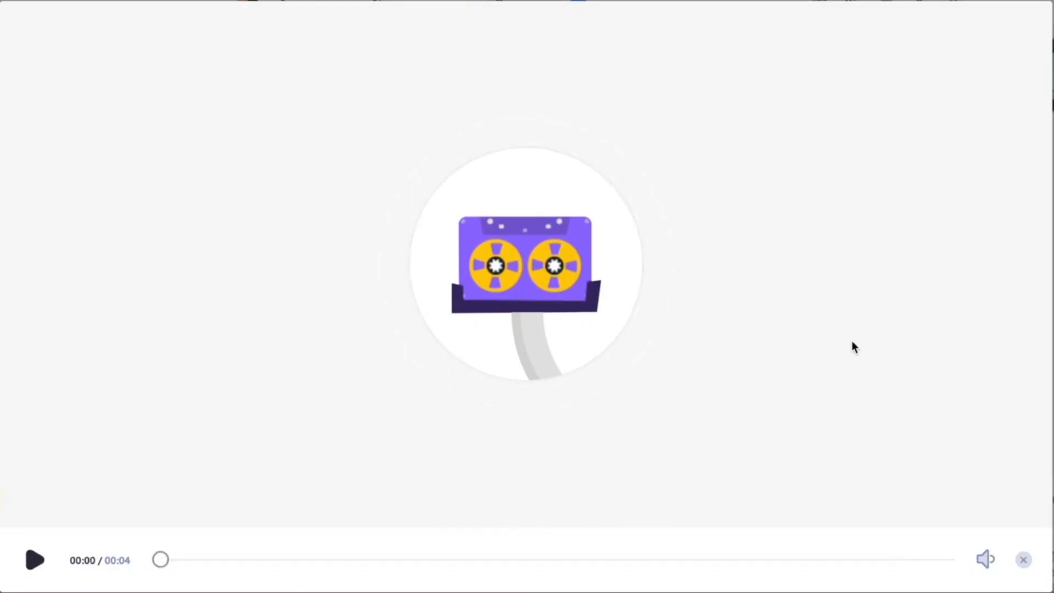
left_click(1024, 560)
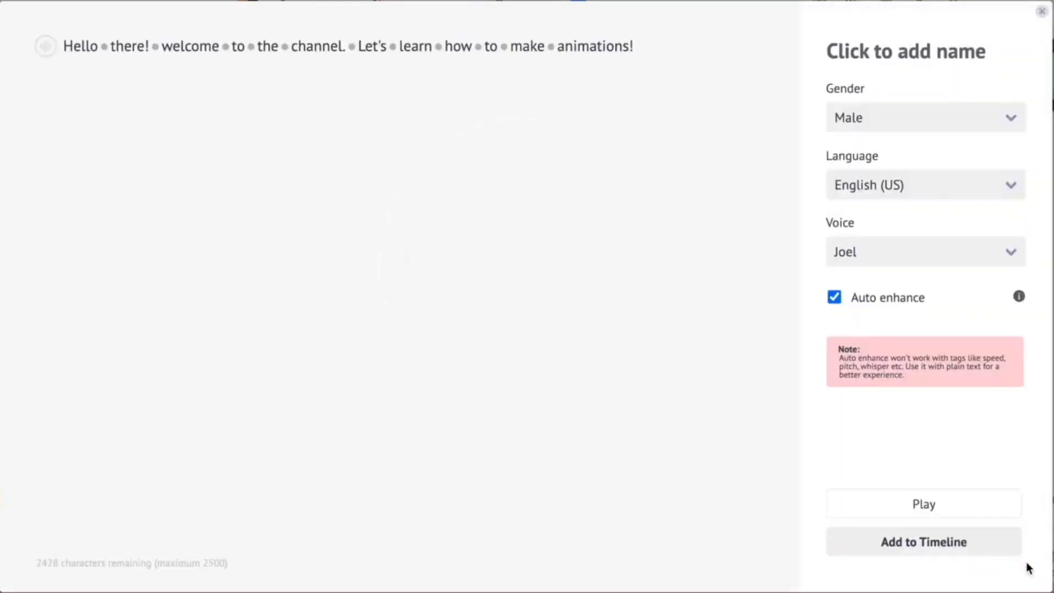
left_click(895, 551)
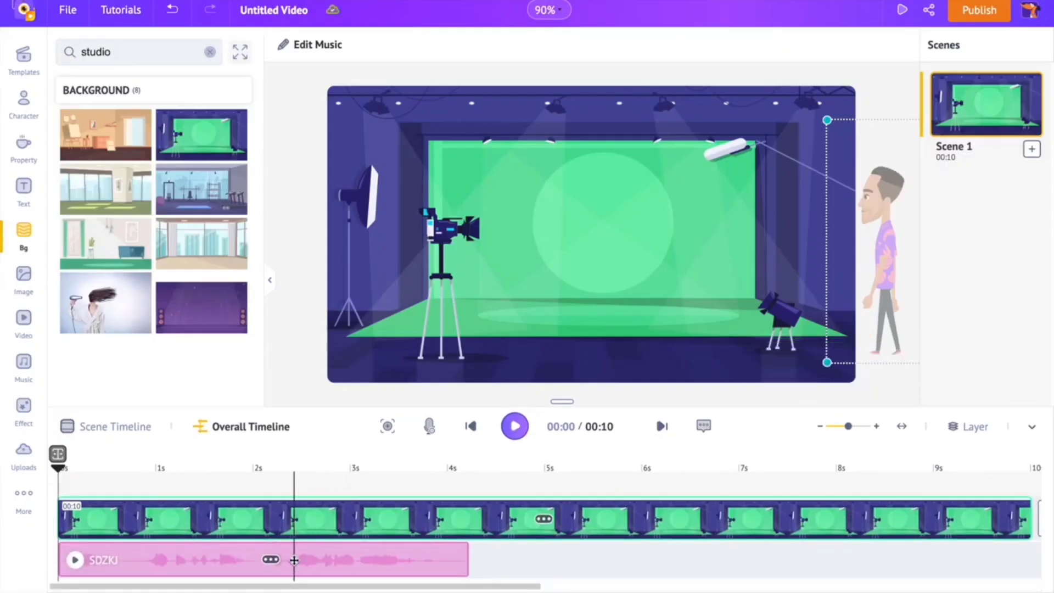
- Delete the text-to-speech clip from the timeline, and record and apply a microphone voice-over as the character's lip-sync
left_click(271, 560)
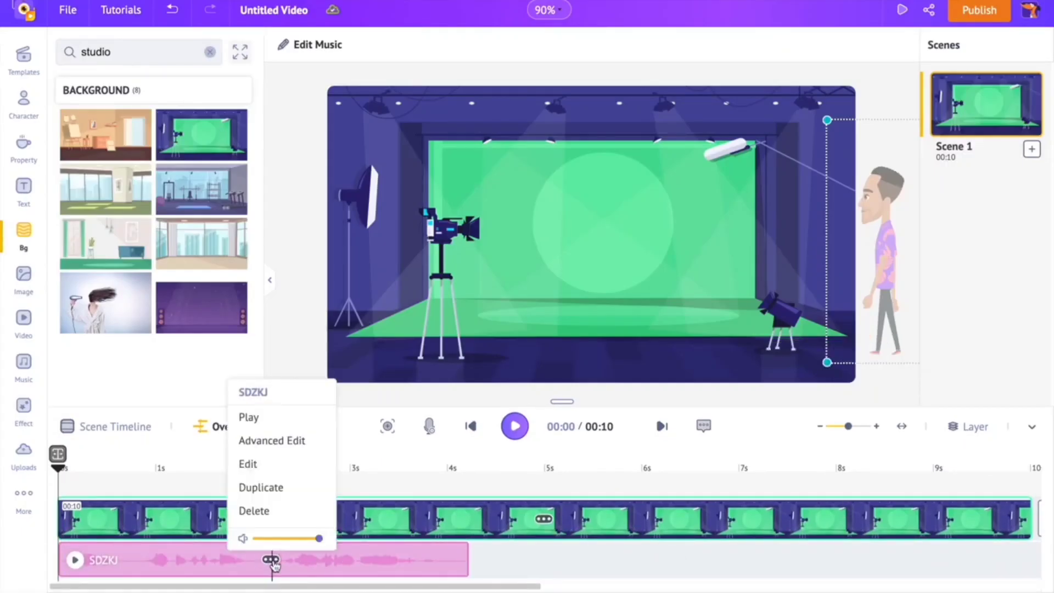
left_click(258, 511)
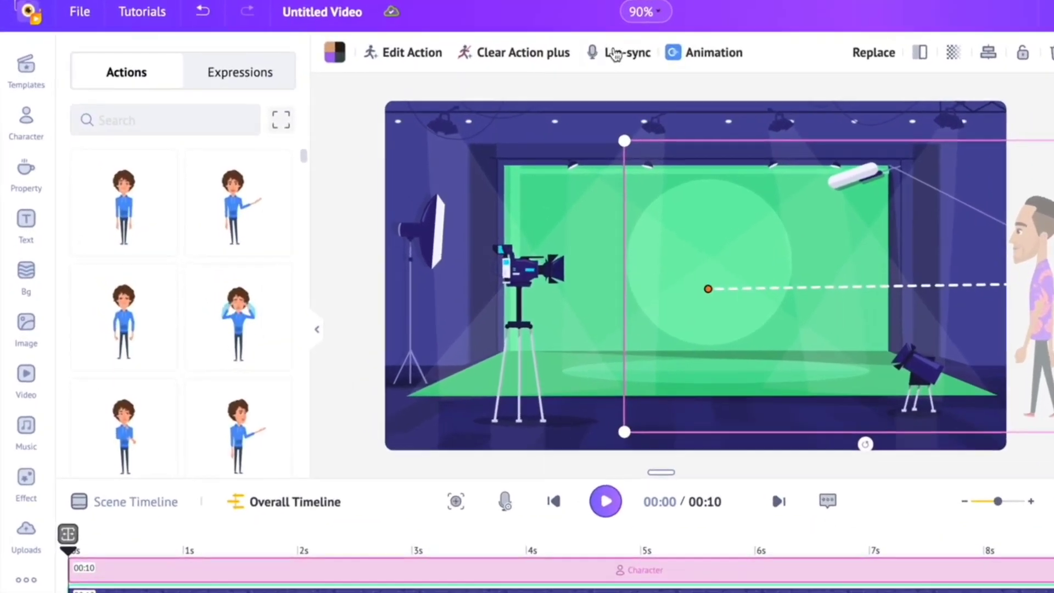
left_click(550, 49)
left_click(106, 129)
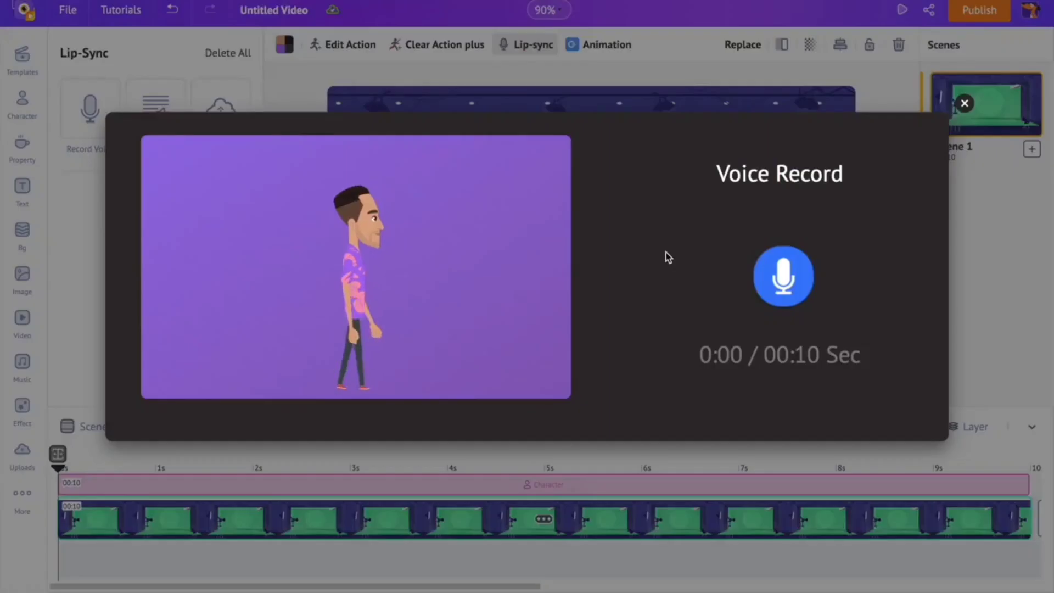
left_click(788, 280)
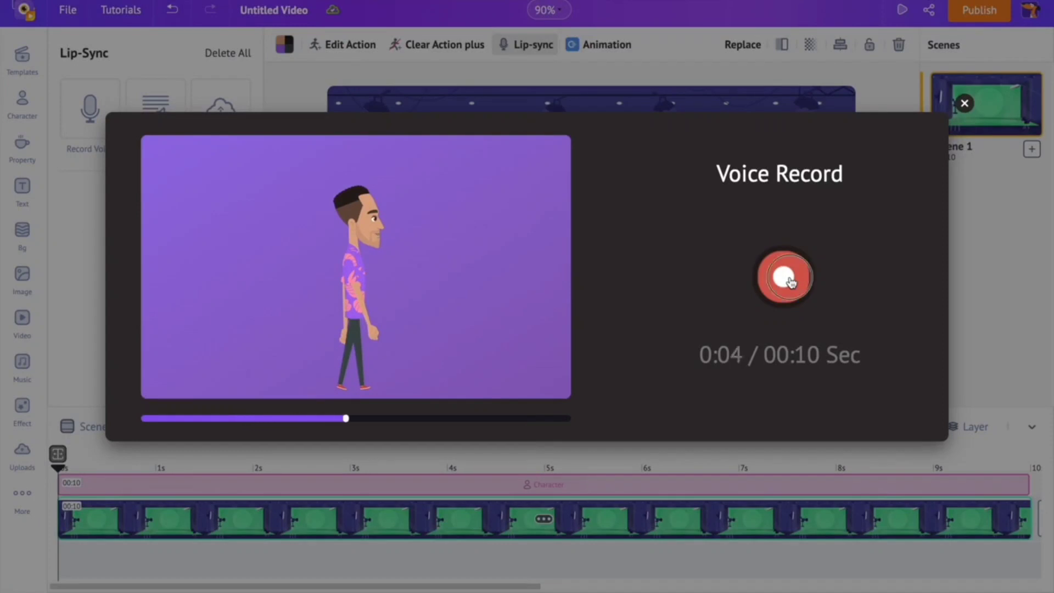
left_click(790, 282)
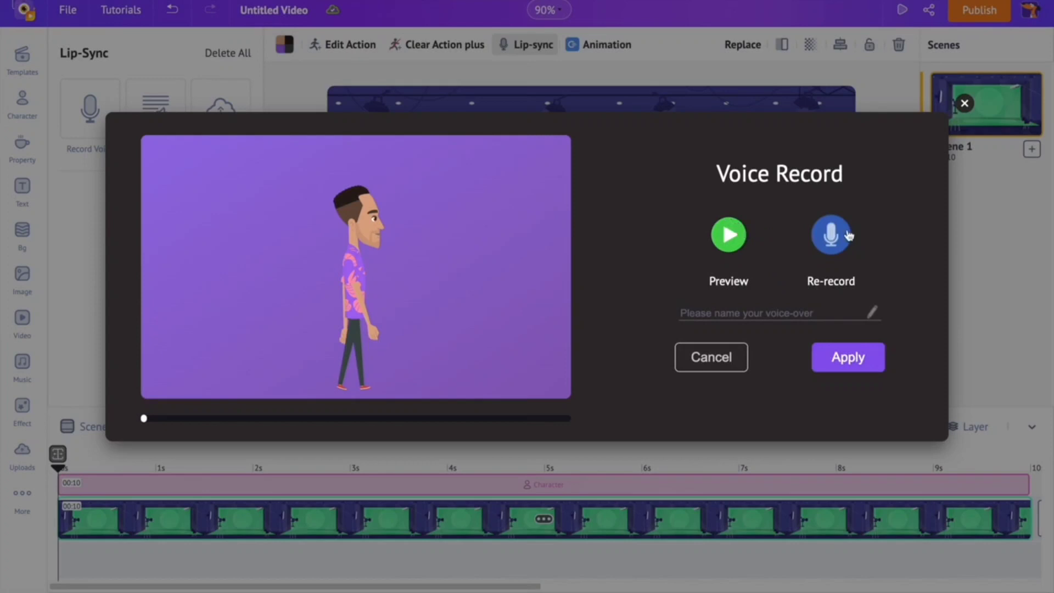
left_click(846, 359)
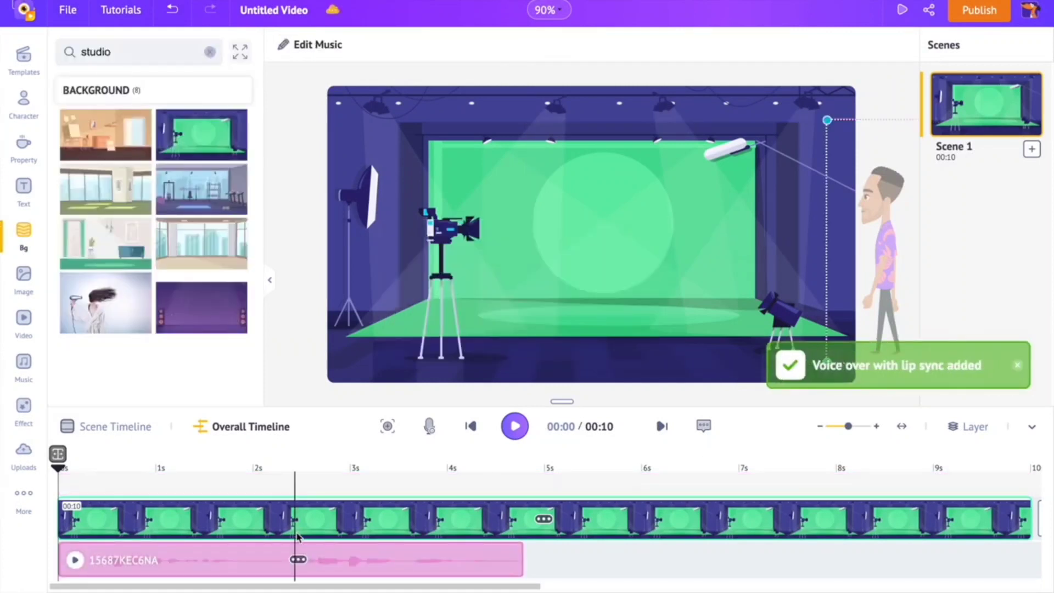
- Move the recorded voice clip to start at about 3.5 s and play the video to check its timing
left_click_drag(226, 550, 681, 565)
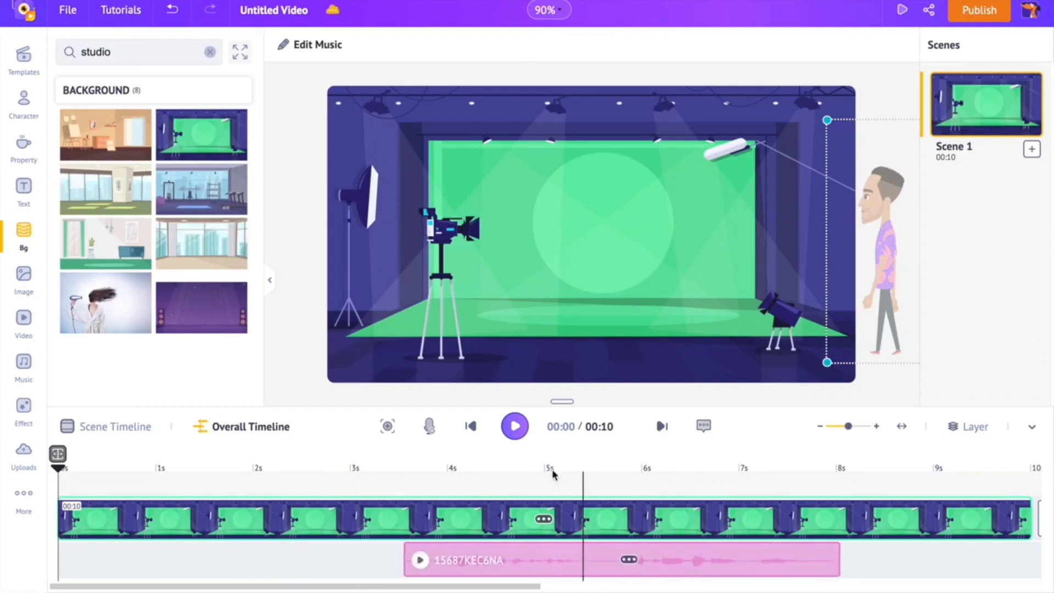
left_click(514, 425)
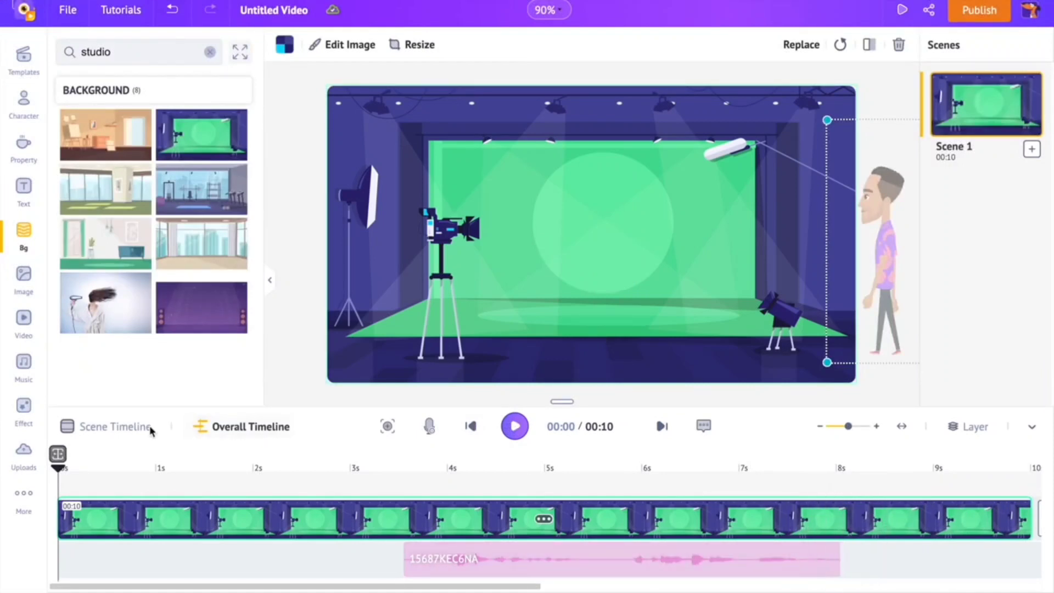
- Shorten the duration of Scene 1 to 8 seconds
left_click(131, 428)
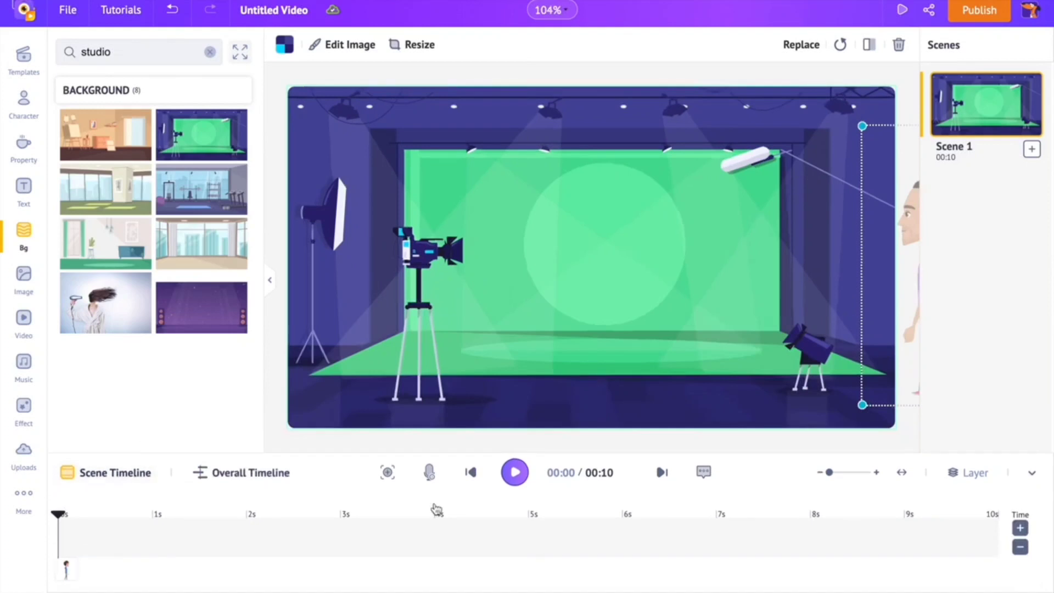
left_click(1020, 548)
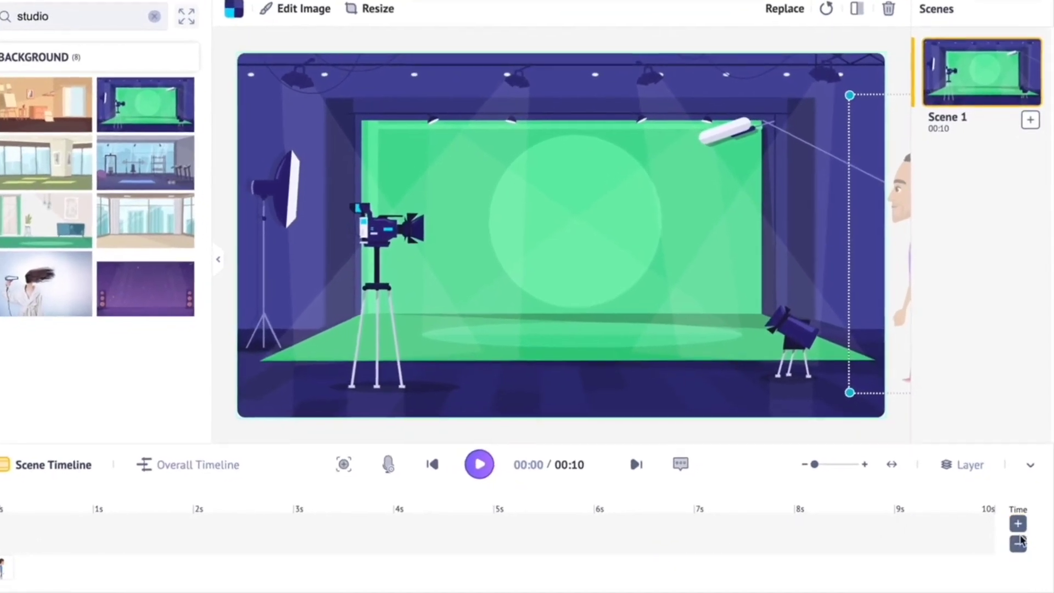
left_click(1016, 542)
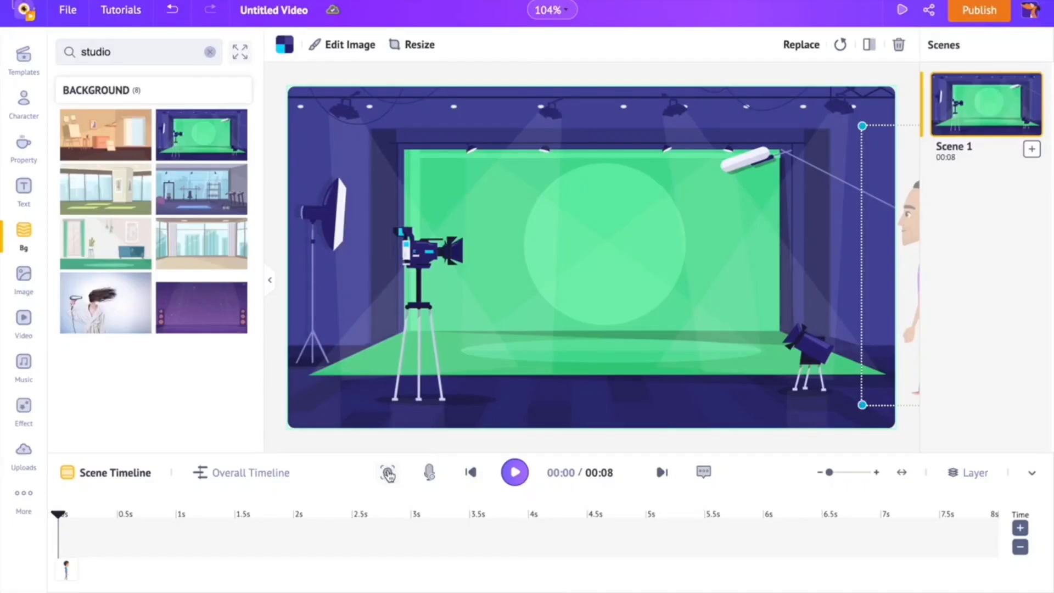
- Add a Zoom camera move to the scene with an enlarged frame around the green screen, ending at about 4.2 s
left_click(388, 473)
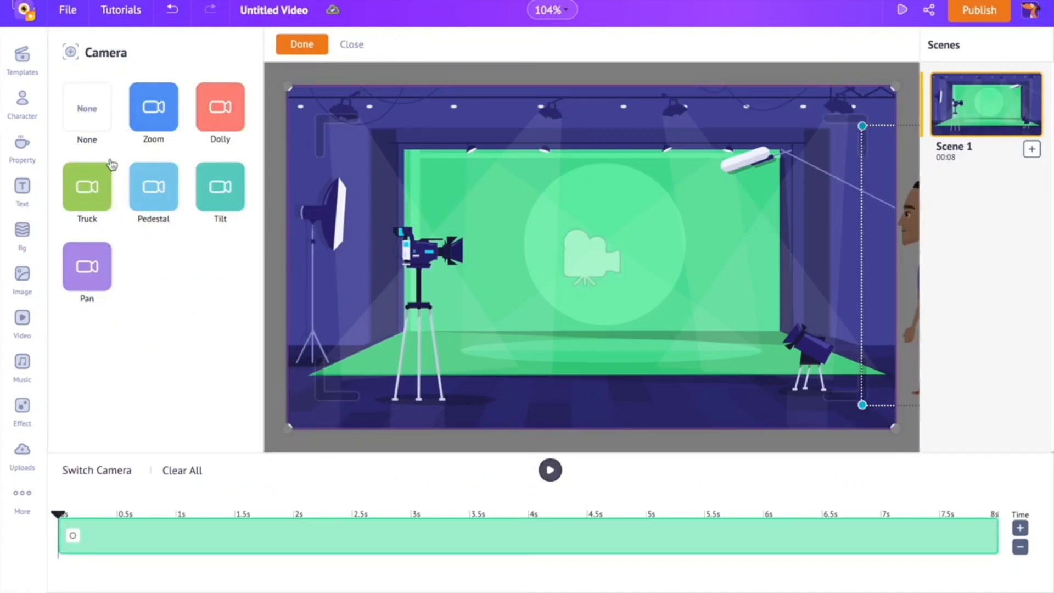
left_click(149, 123)
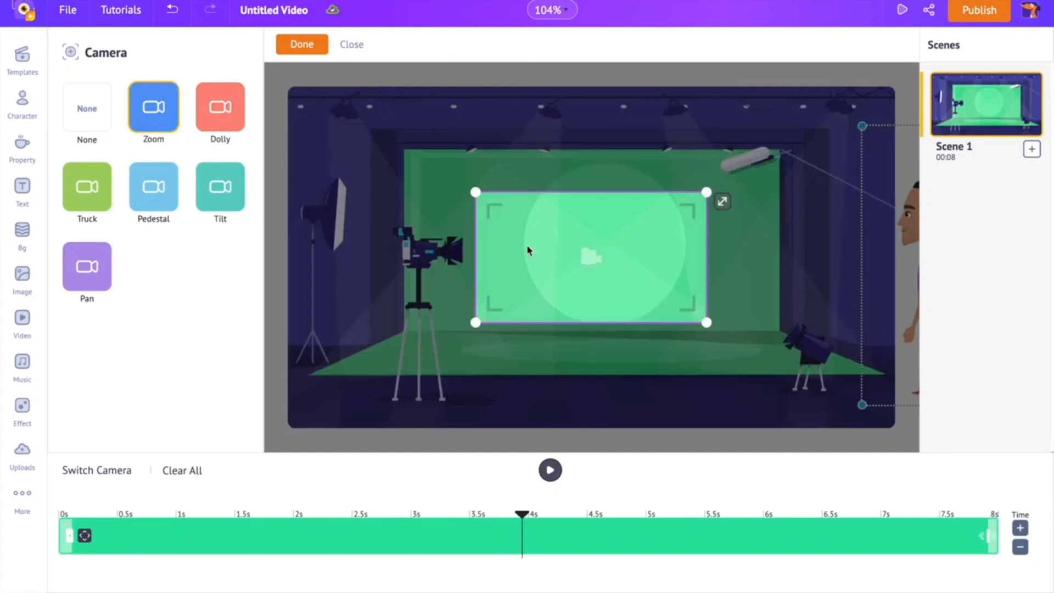
left_click_drag(475, 324, 355, 353)
left_click_drag(988, 533, 552, 537)
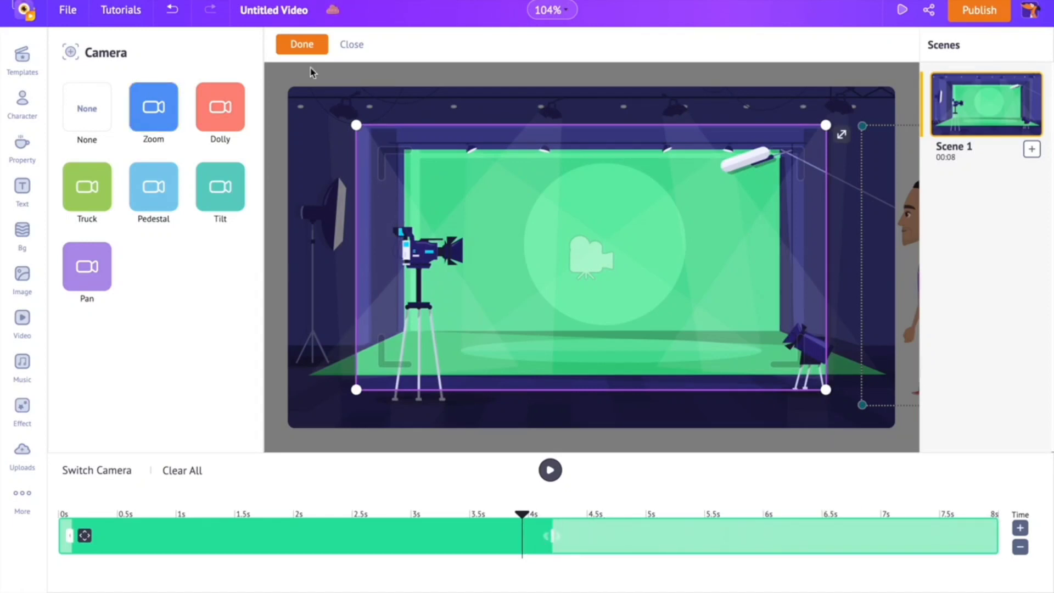
left_click(302, 46)
left_click(471, 474)
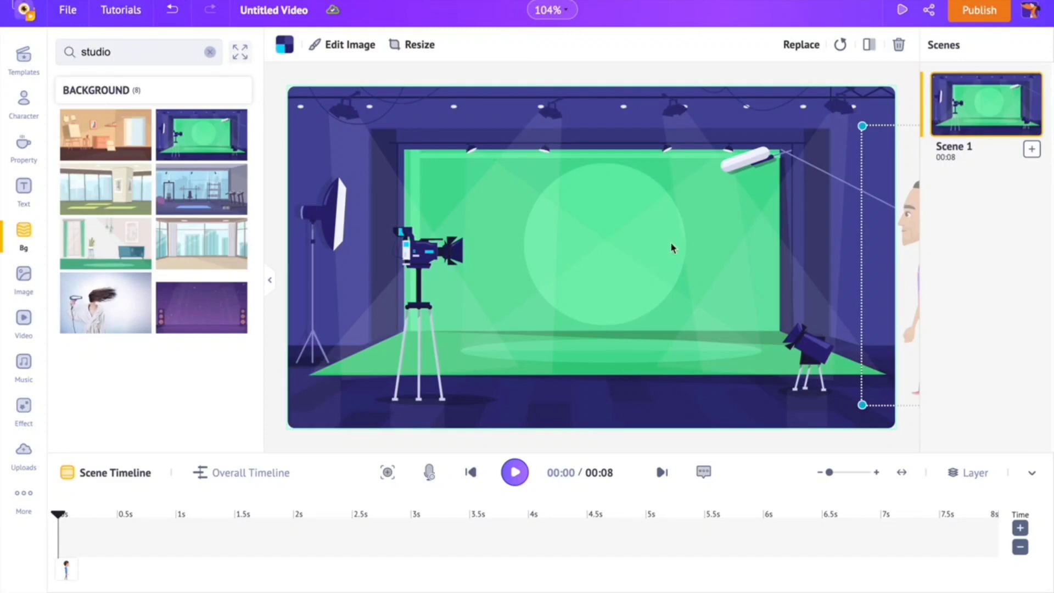
- Add a blank second scene after Scene 1 and delete it again
left_click(1032, 149)
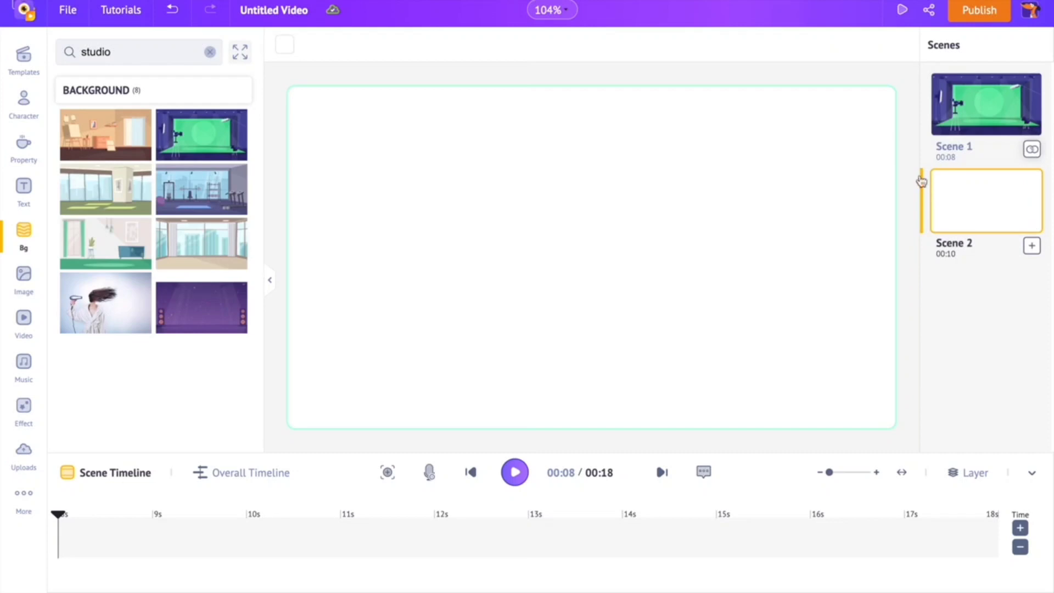
left_click(1026, 225)
left_click(993, 292)
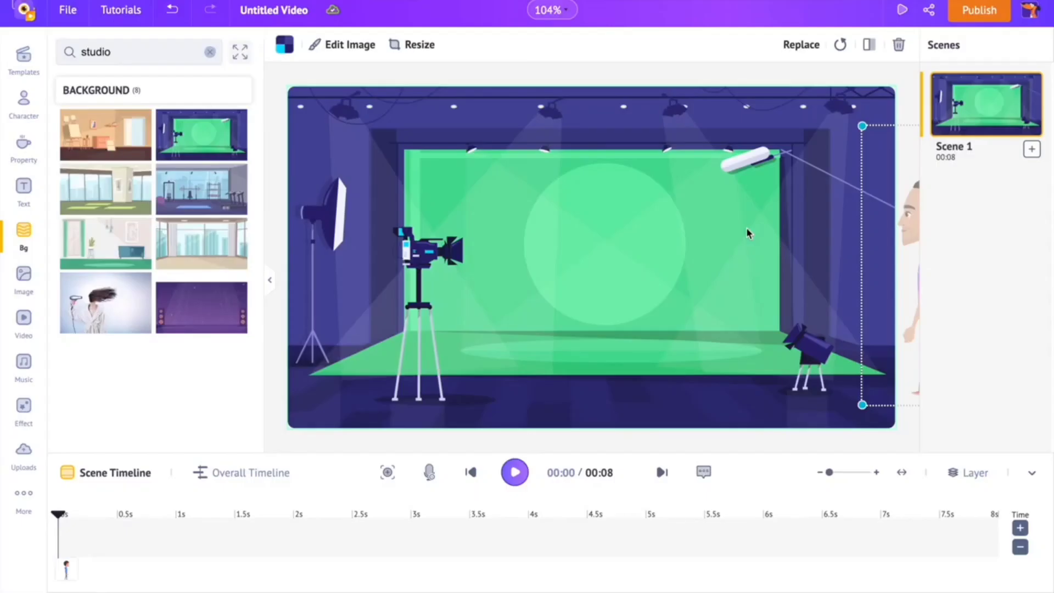
- Browse the expanded music library, preview Never Stop Believing in You, and add the Pop track Below My Feet
left_click(22, 365)
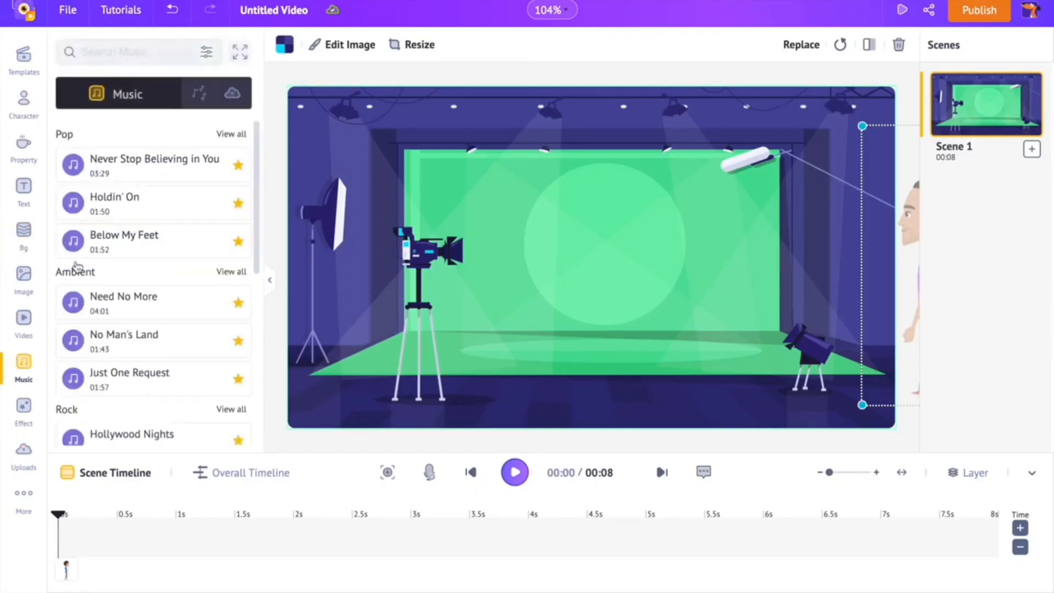
left_click(239, 53)
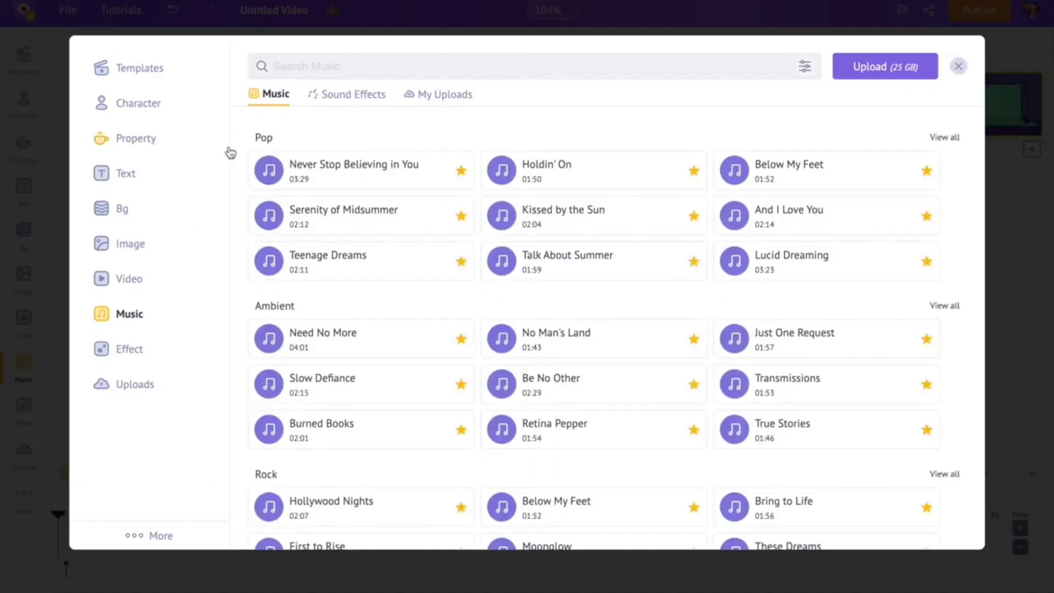
scroll(244, 177, "down", 5)
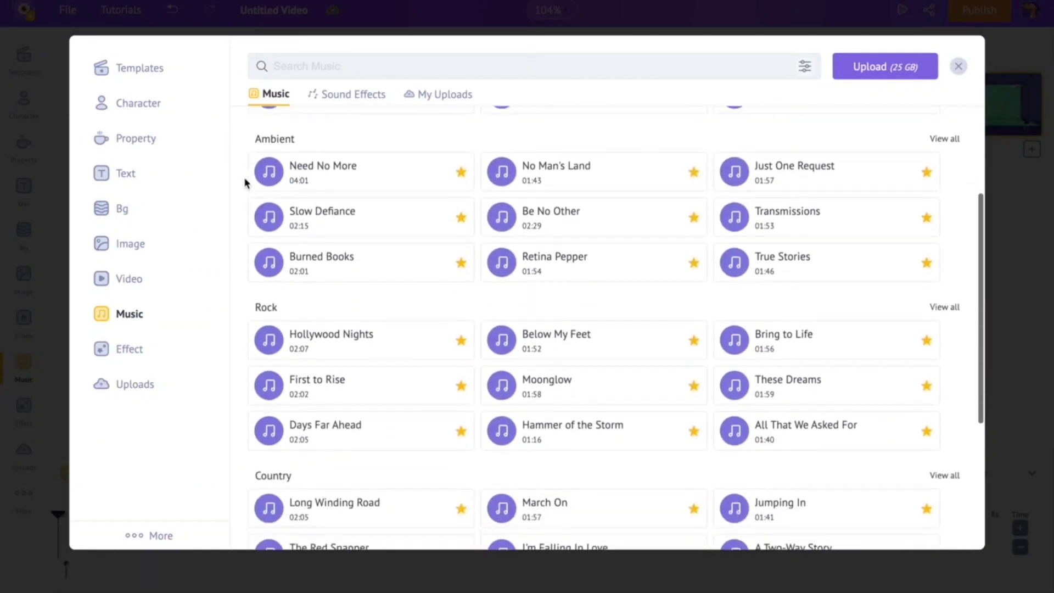
scroll(244, 177, "down", 3)
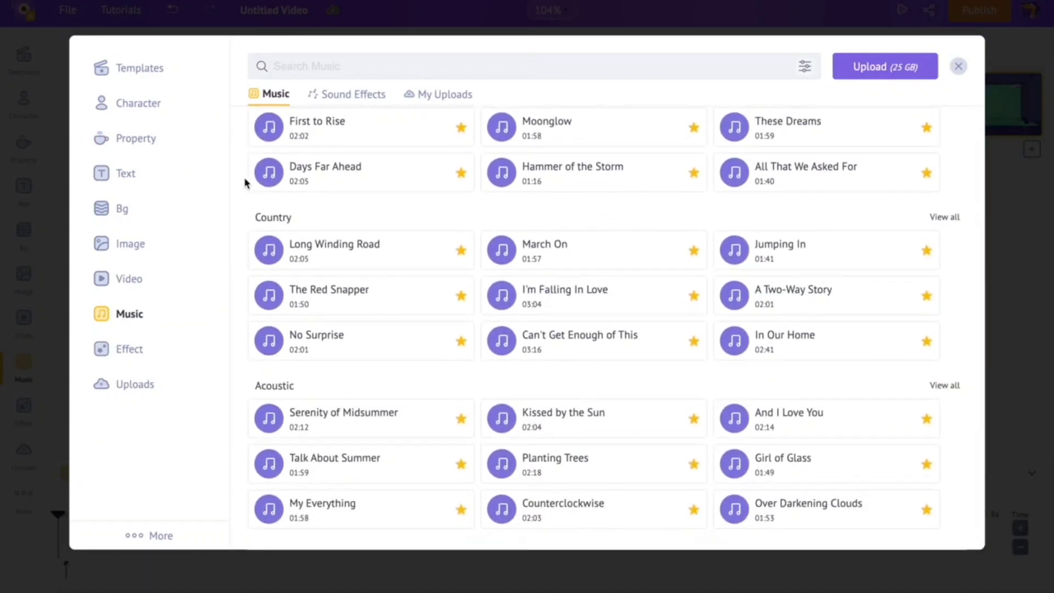
scroll(241, 228, "down", 2)
scroll(242, 227, "down", 3)
scroll(241, 228, "up", 12)
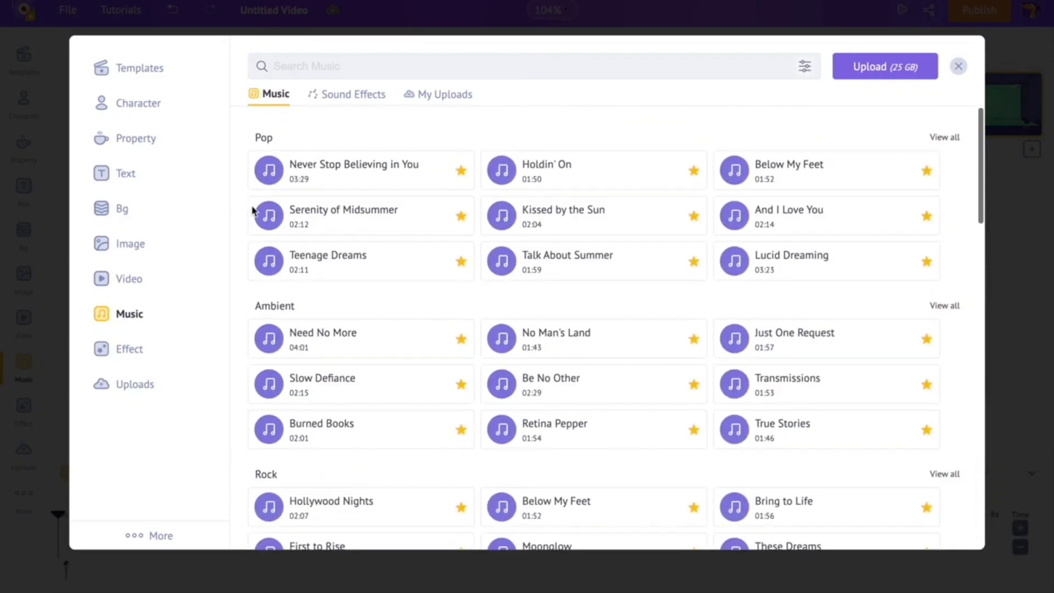
left_click(332, 186)
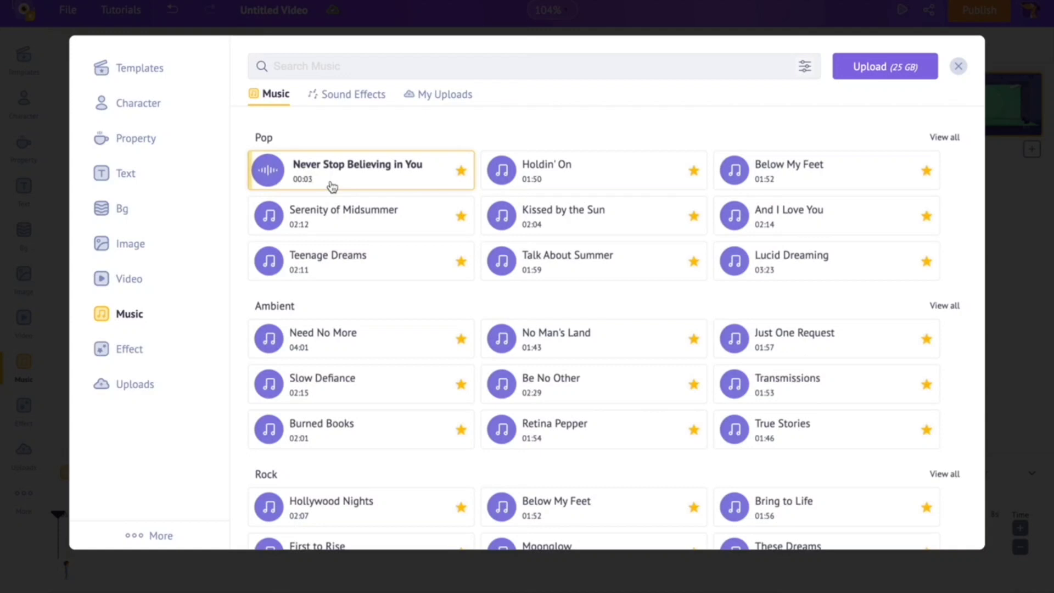
left_click(772, 180)
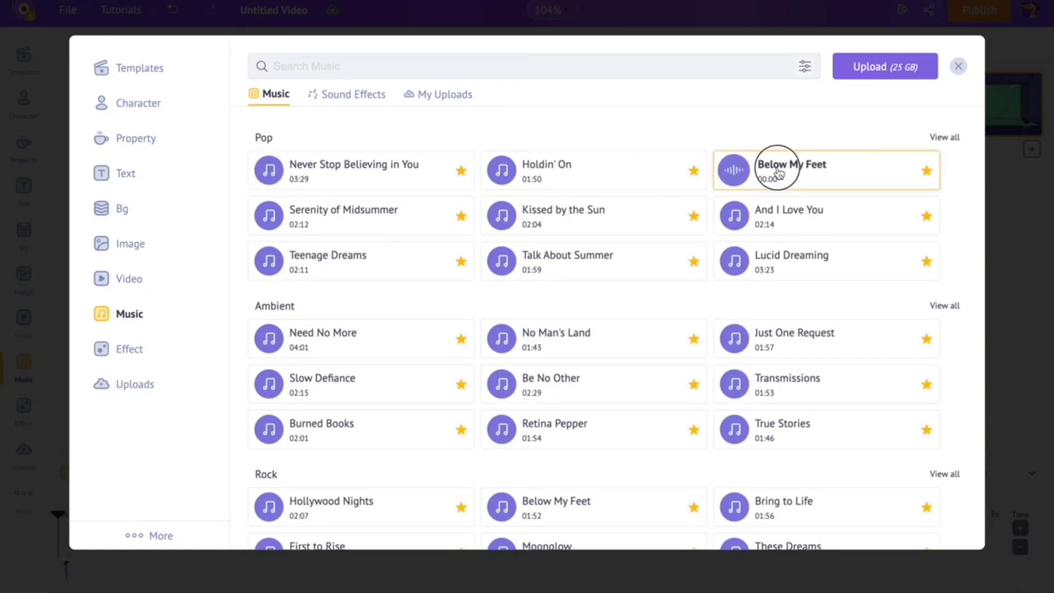
left_click(778, 167)
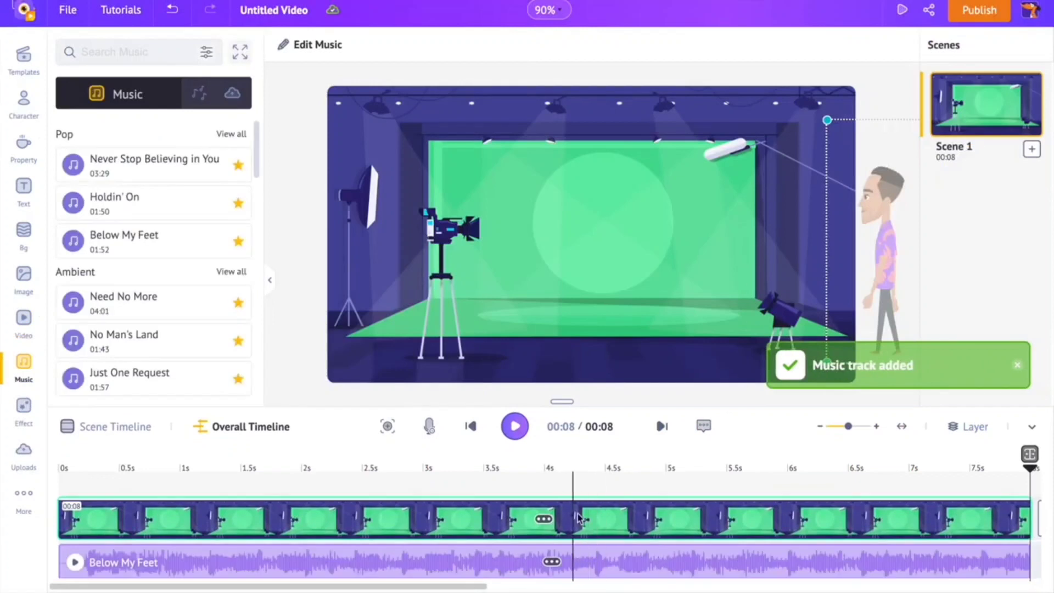
- Lower the volume of the Below My Feet music track and play the whole video from the start
left_click_drag(564, 400, 572, 362)
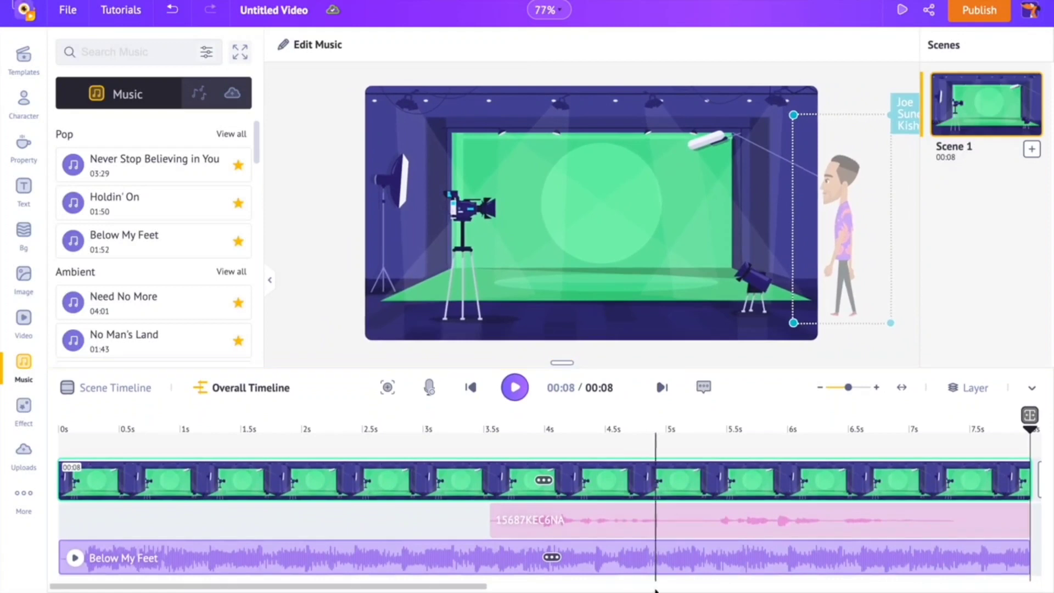
left_click(622, 553)
left_click_drag(714, 543, 659, 545)
left_click_drag(563, 363, 564, 400)
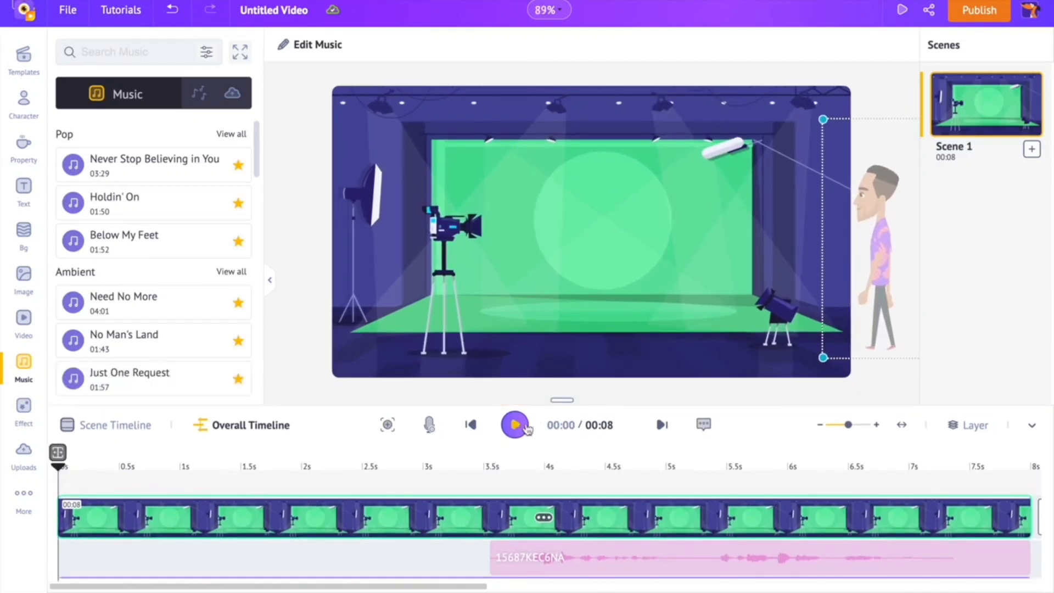
left_click(516, 424)
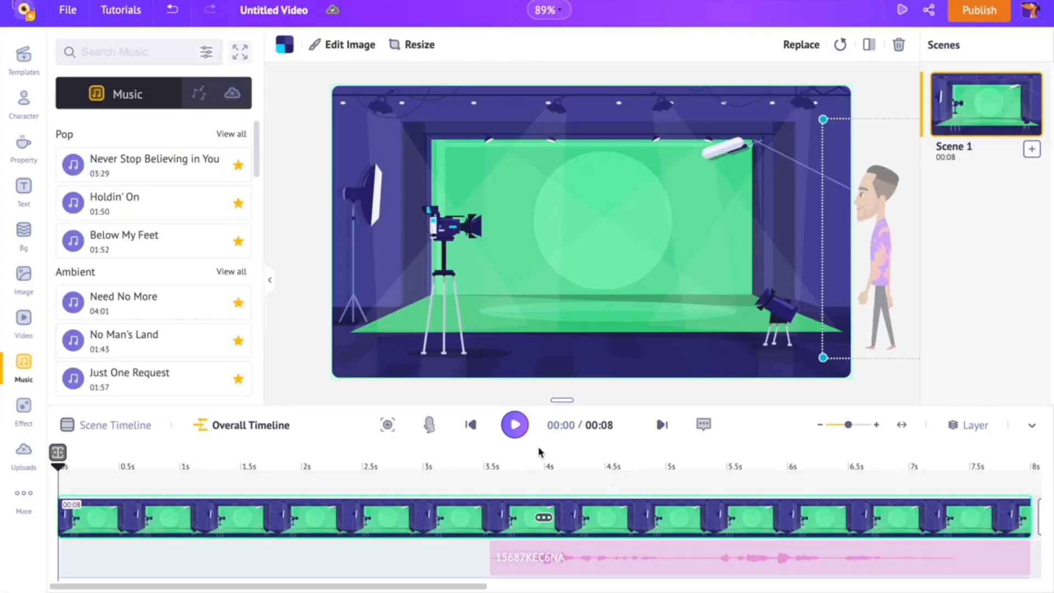
- Publish the finished animation with the Download Video option
left_click(975, 20)
left_click(903, 94)
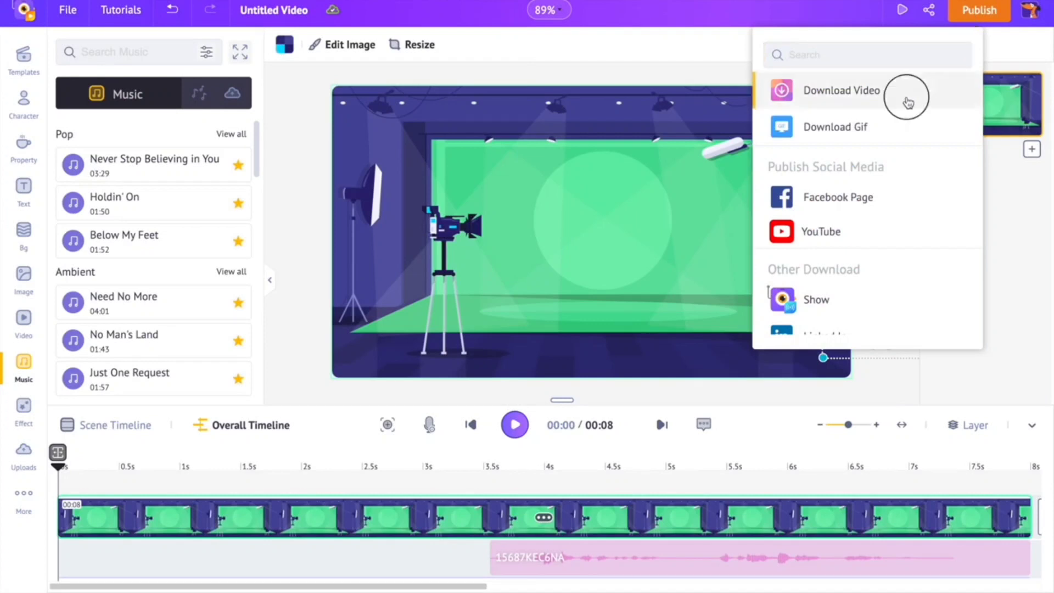